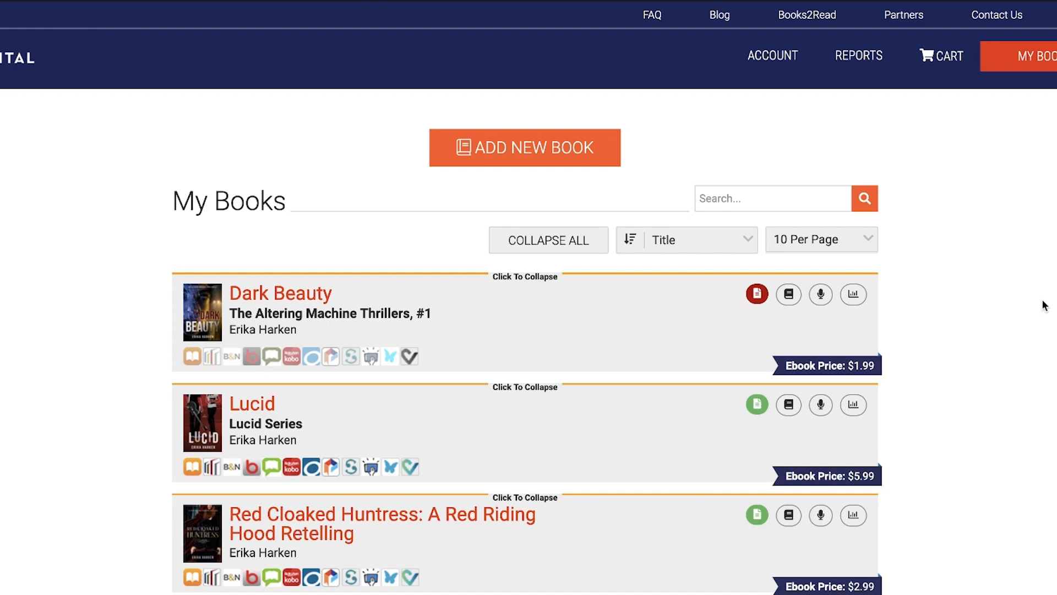
Start a new ebook project and indicate that there is no front cover art yet.
click(549, 161)
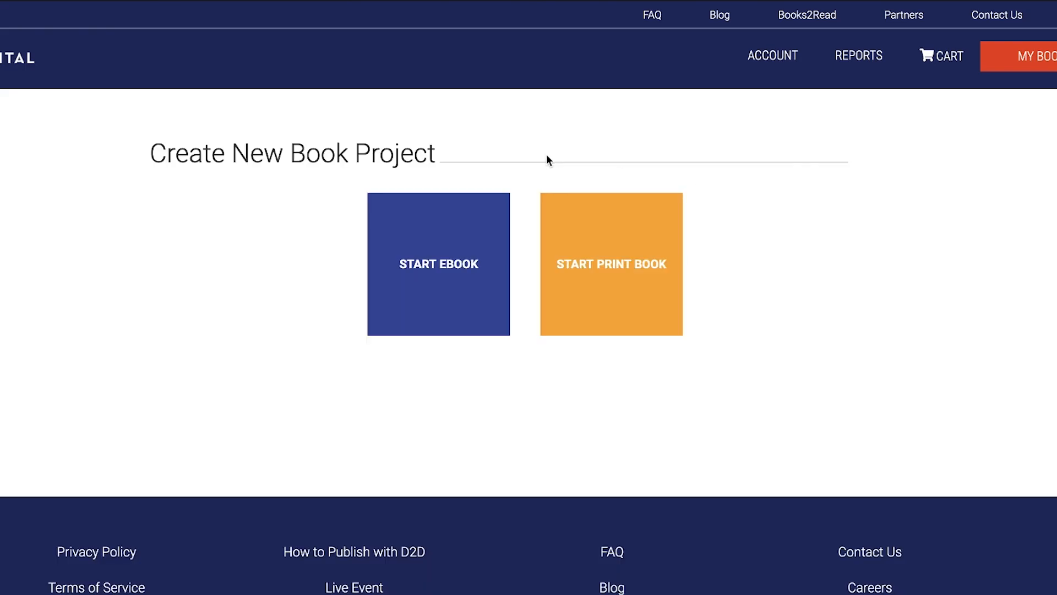
click(448, 296)
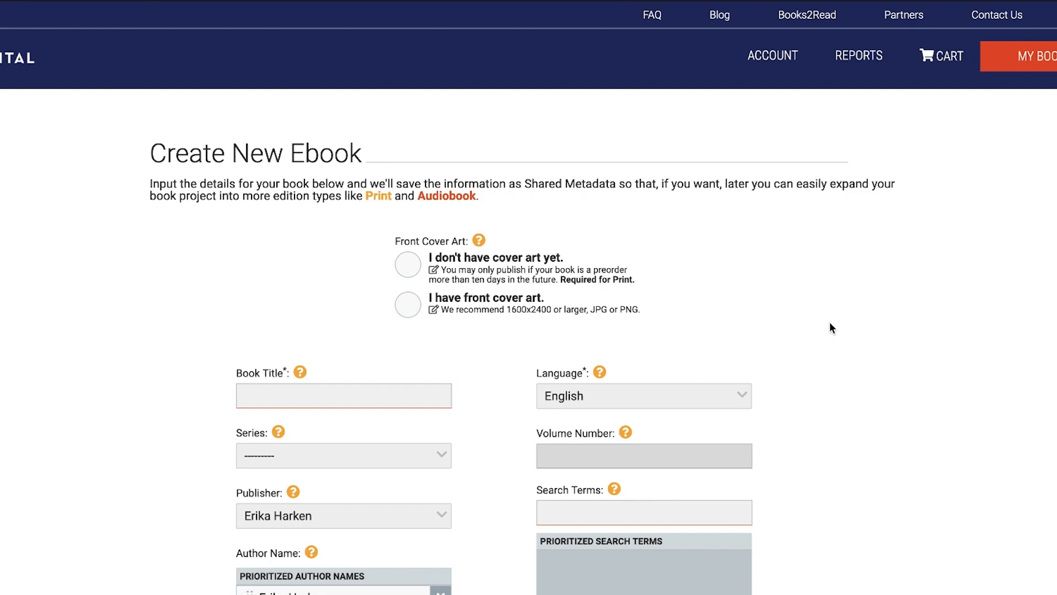
scroll(832, 328, down, 1)
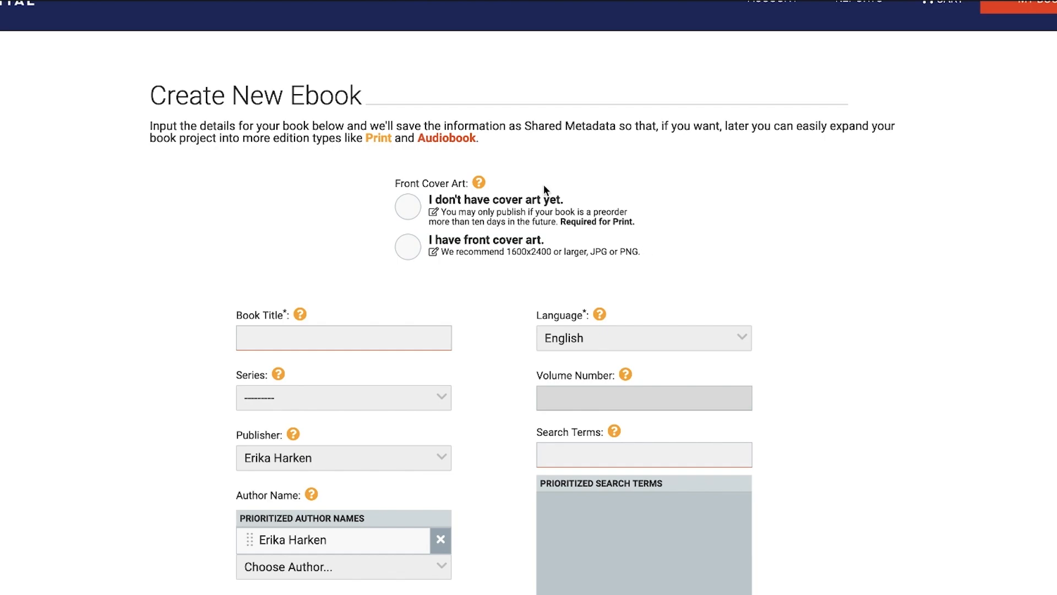
click(487, 253)
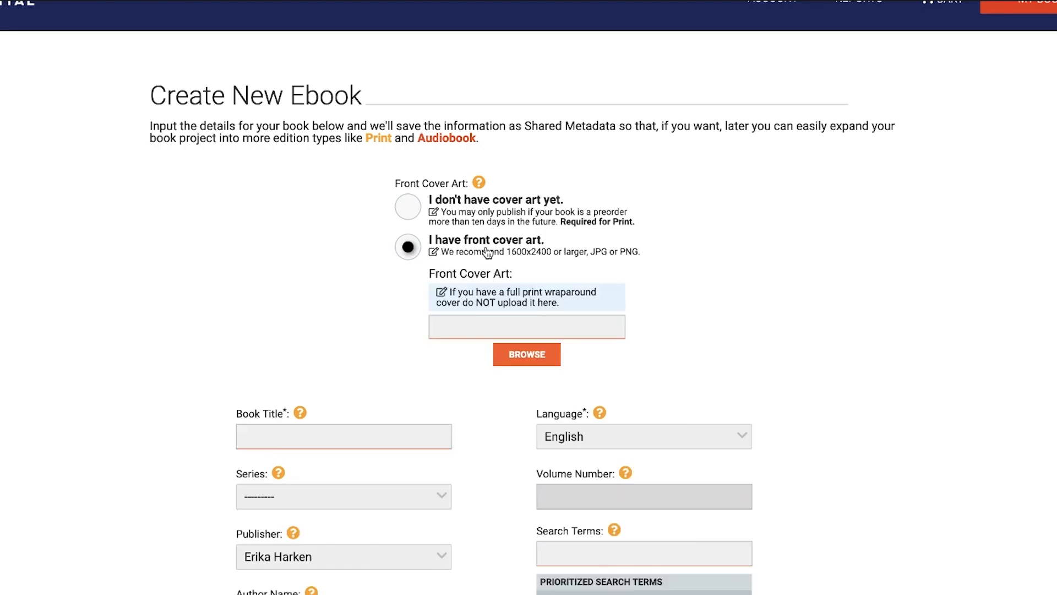
click(524, 226)
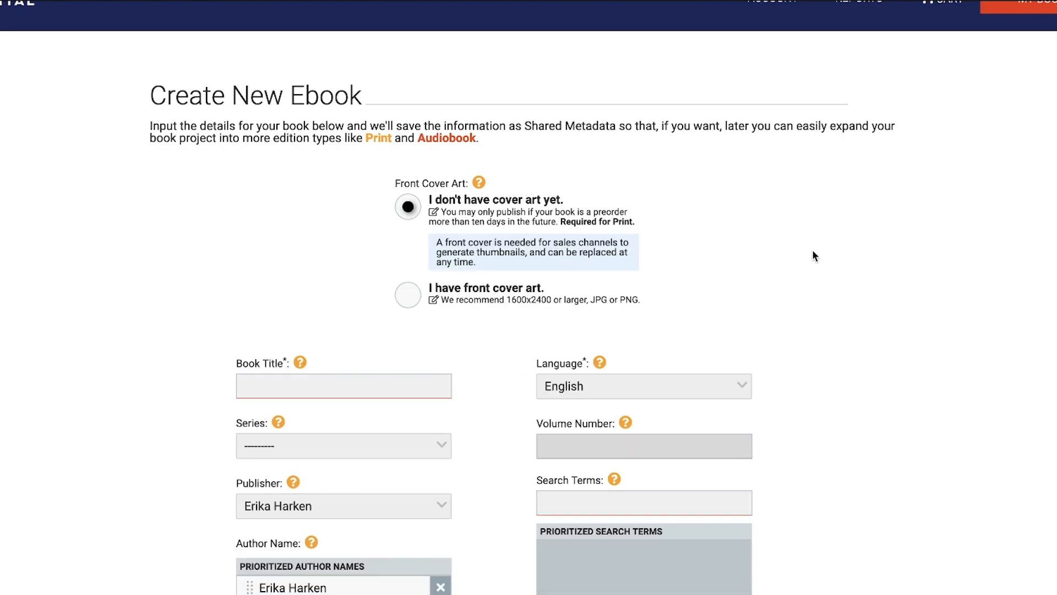
Enter "Test Book" as the book title.
scroll(813, 255, down, 3)
click(329, 218)
text(Ts)
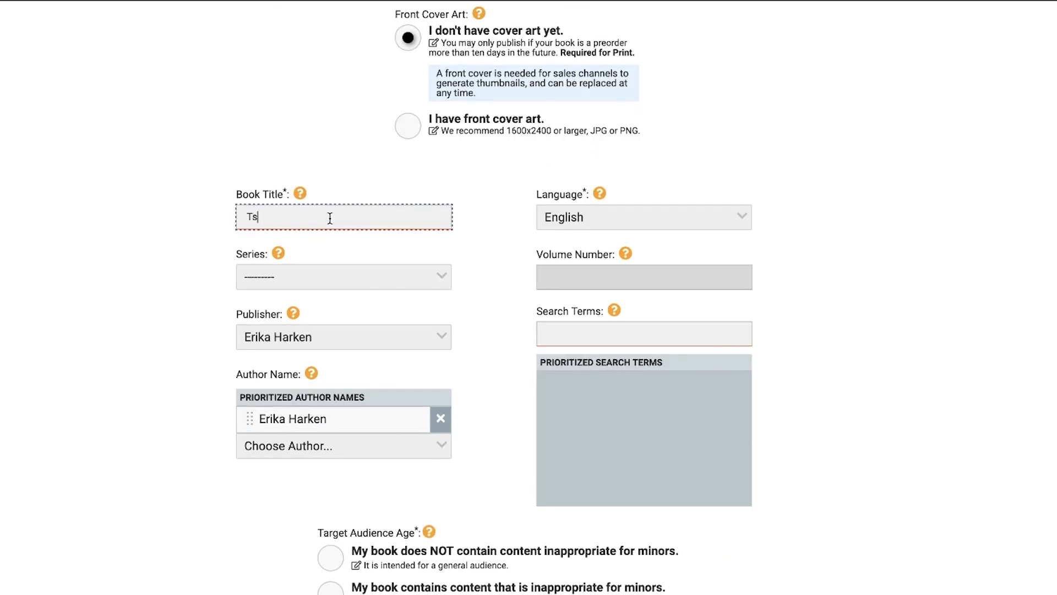
key(BackSpace)
text(est Book)
Check the available series and publisher options without choosing a different one.
click(330, 283)
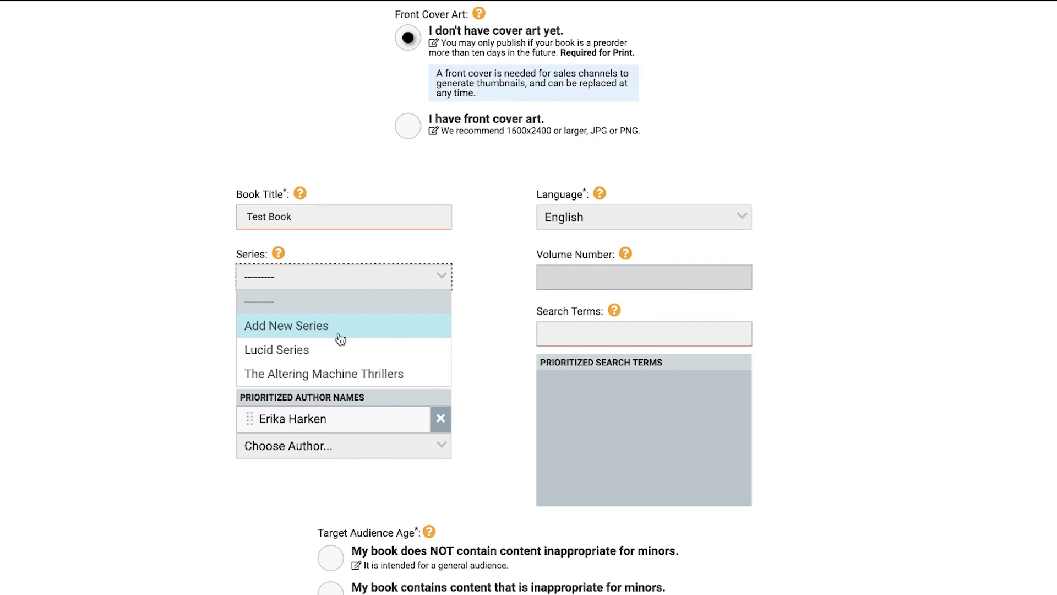
click(155, 321)
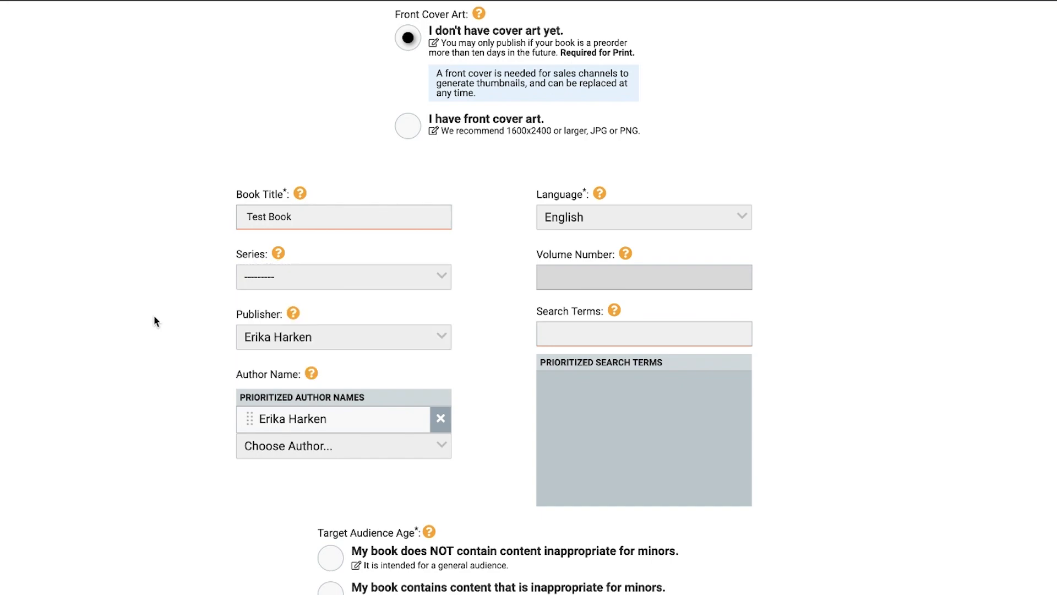
click(297, 348)
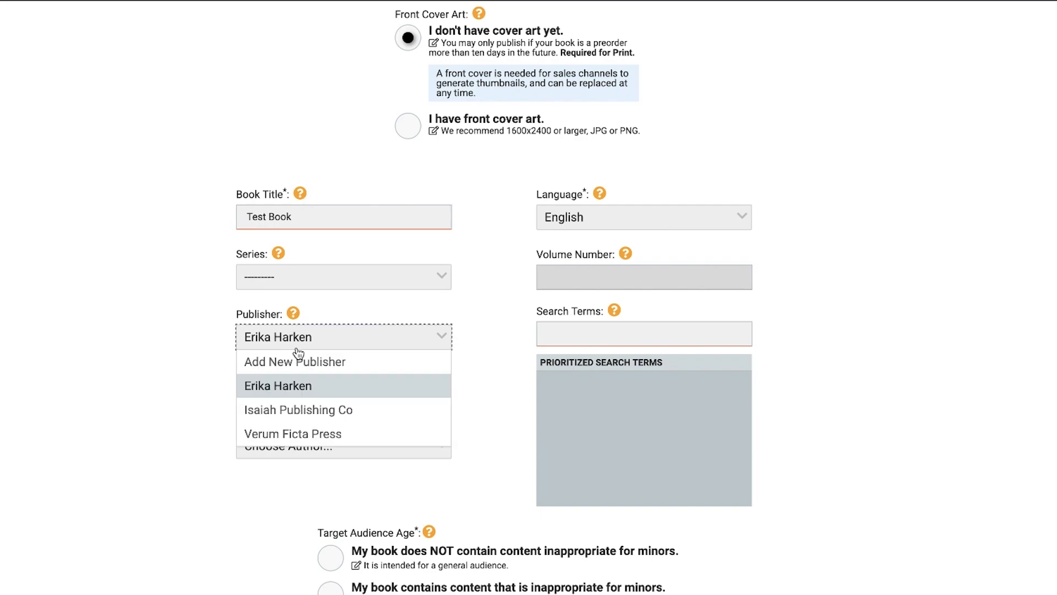
click(152, 375)
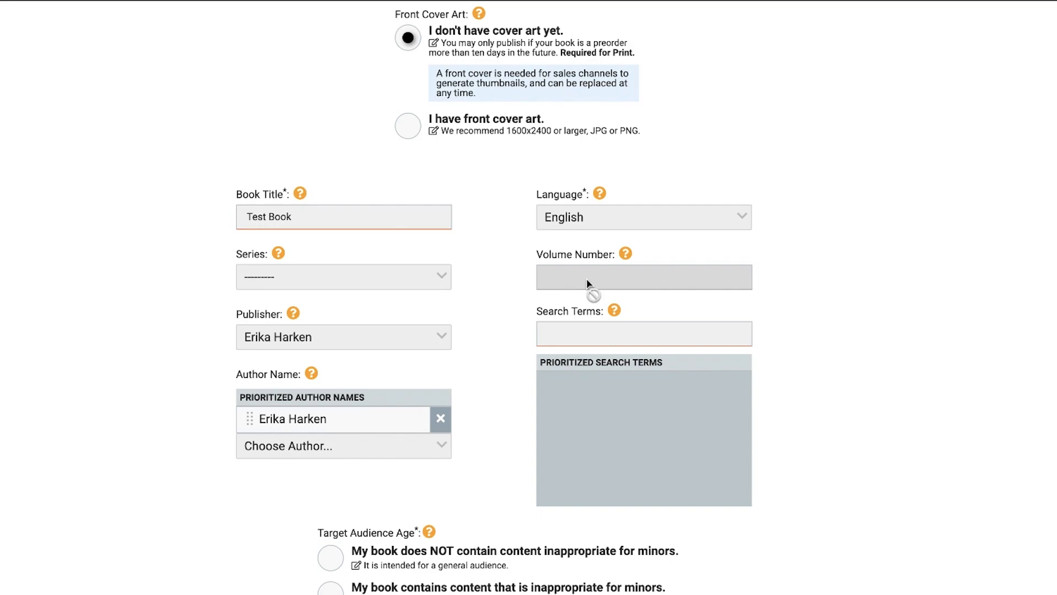
Add "opposites attract romance" to the book's prioritized search terms.
click(611, 335)
text(opposites attract romance)
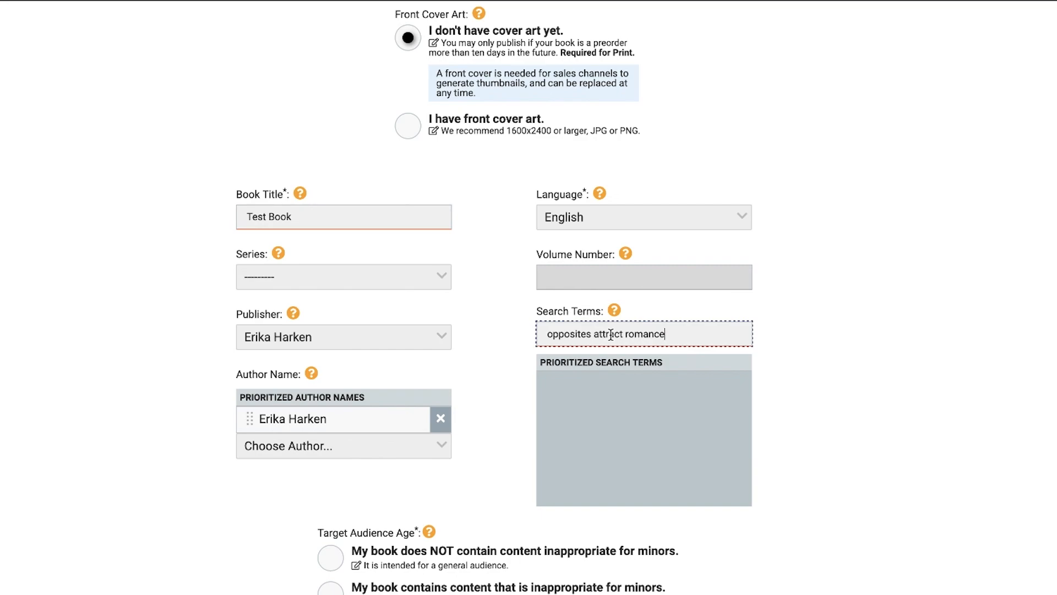
key(Return)
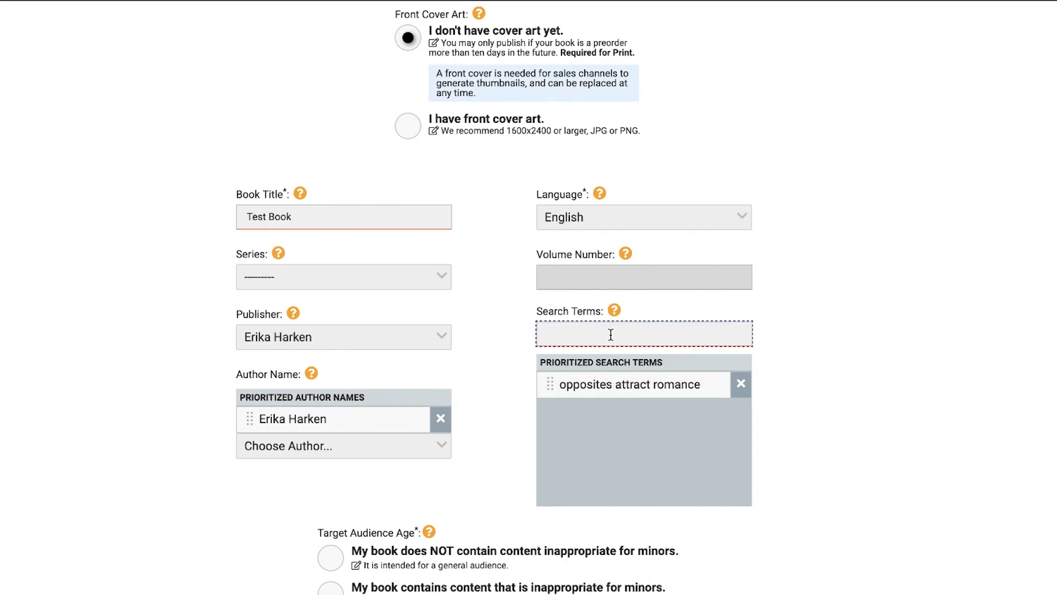
click(760, 415)
Browse the Fiction categories in the BISAC subject list, from the start through Historical and Humorous, and close the category.
scroll(764, 229, down, 5)
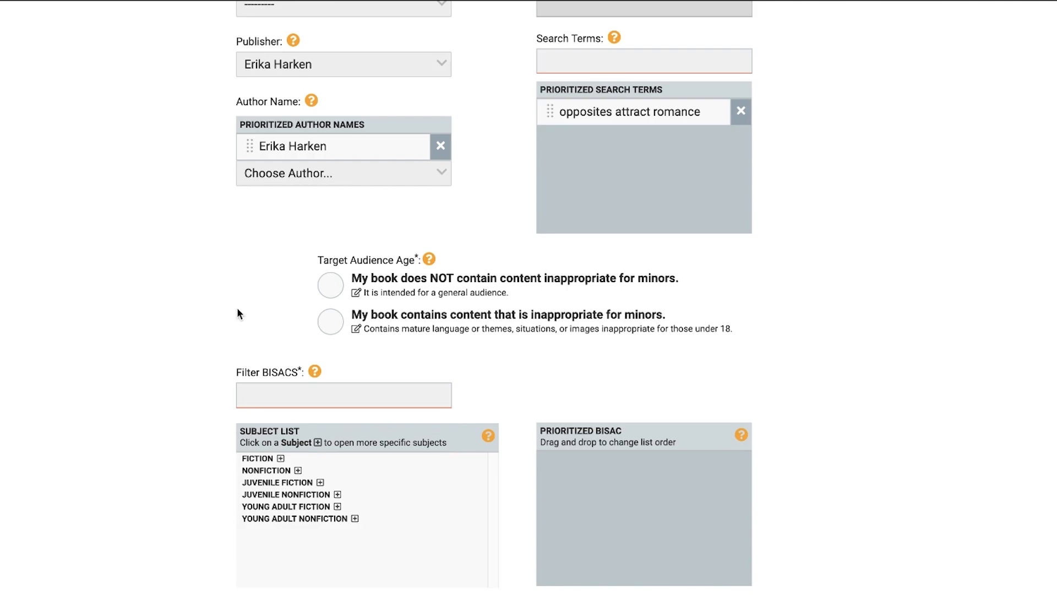
scroll(187, 479, down, 1)
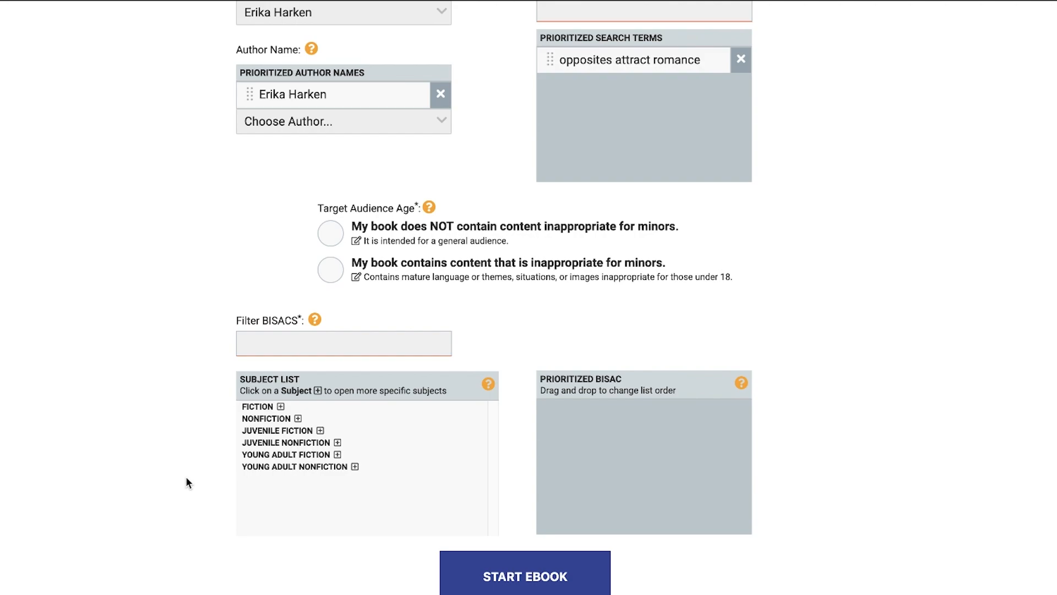
click(281, 408)
scroll(324, 473, down, 3)
scroll(324, 473, down, 3)
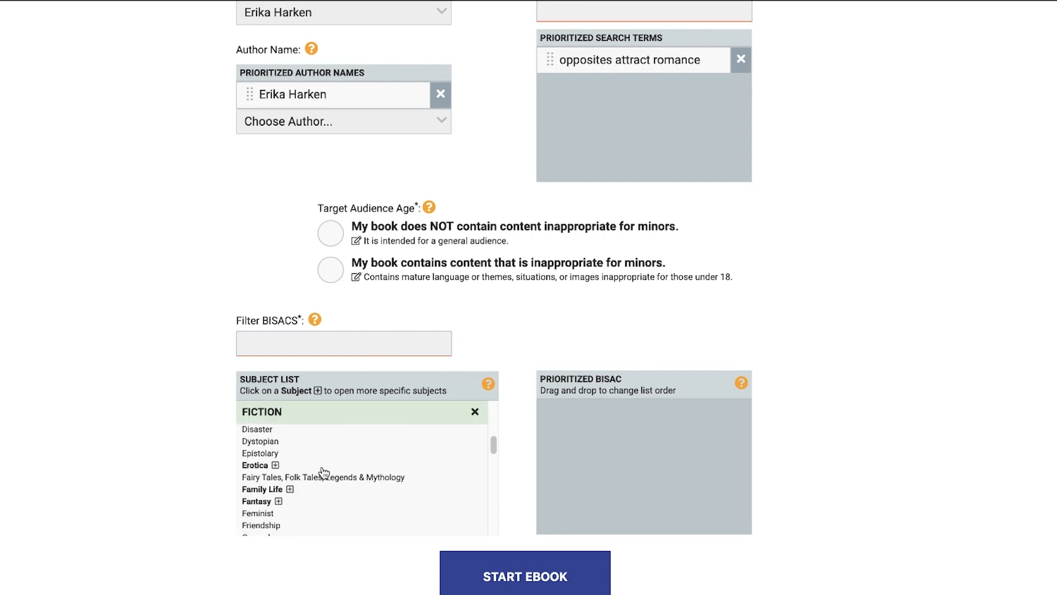
scroll(324, 473, down, 3)
scroll(324, 472, down, 3)
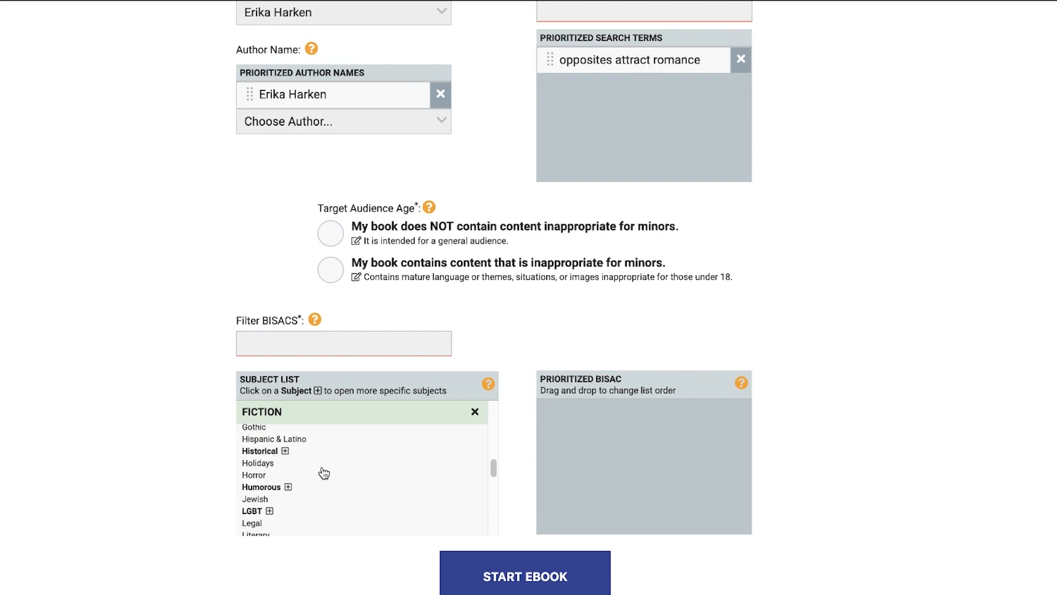
scroll(324, 473, up, 15)
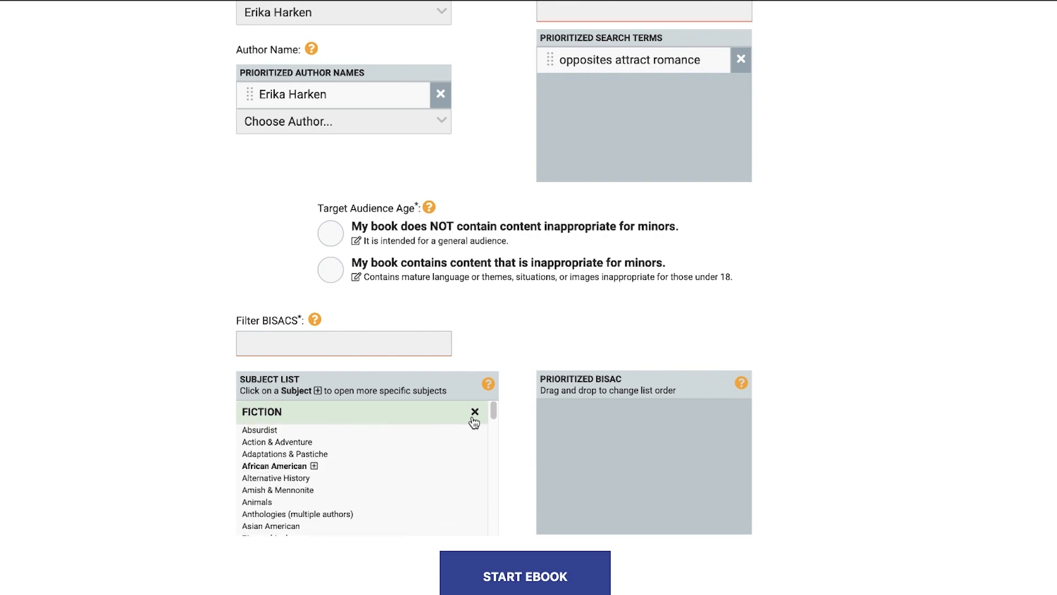
click(477, 418)
Filter the BISAC subjects by "psychological", add FICTION / Thrillers / Psychological to the prioritized list, and start the ebook.
click(329, 344)
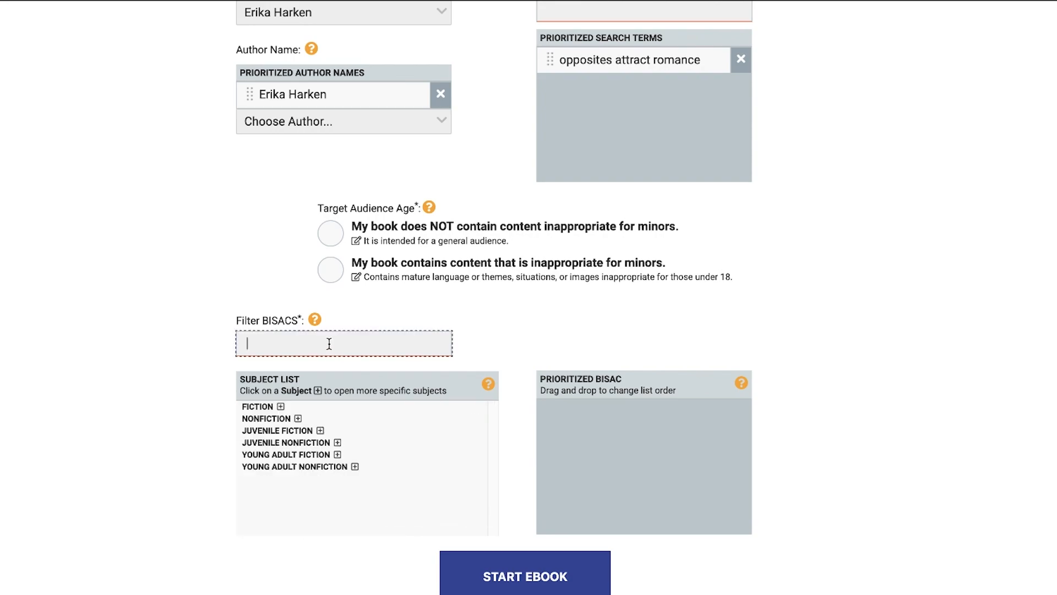
text(psy)
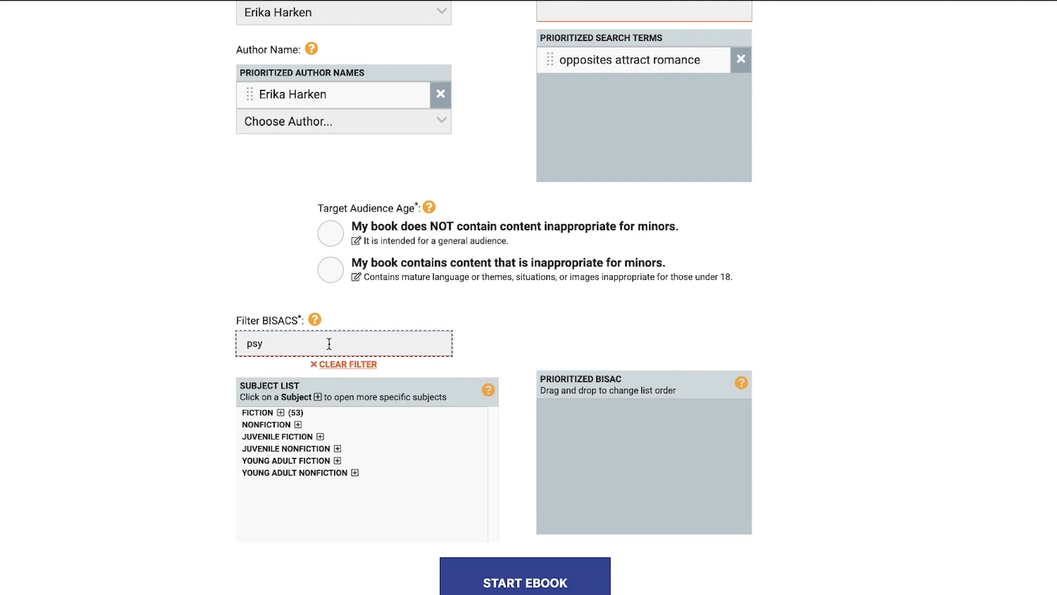
text(chological)
click(281, 417)
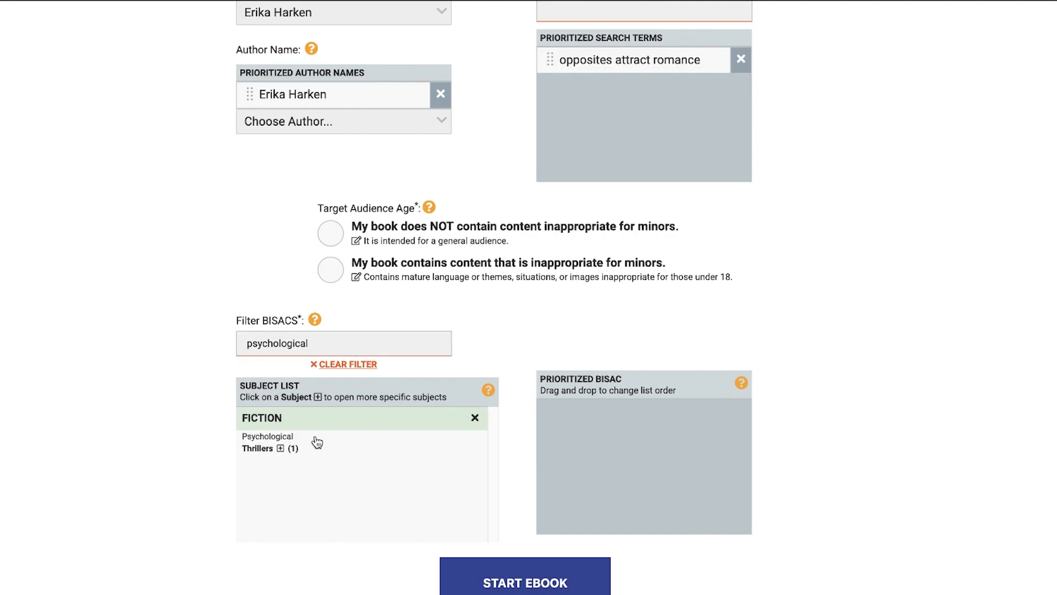
click(279, 450)
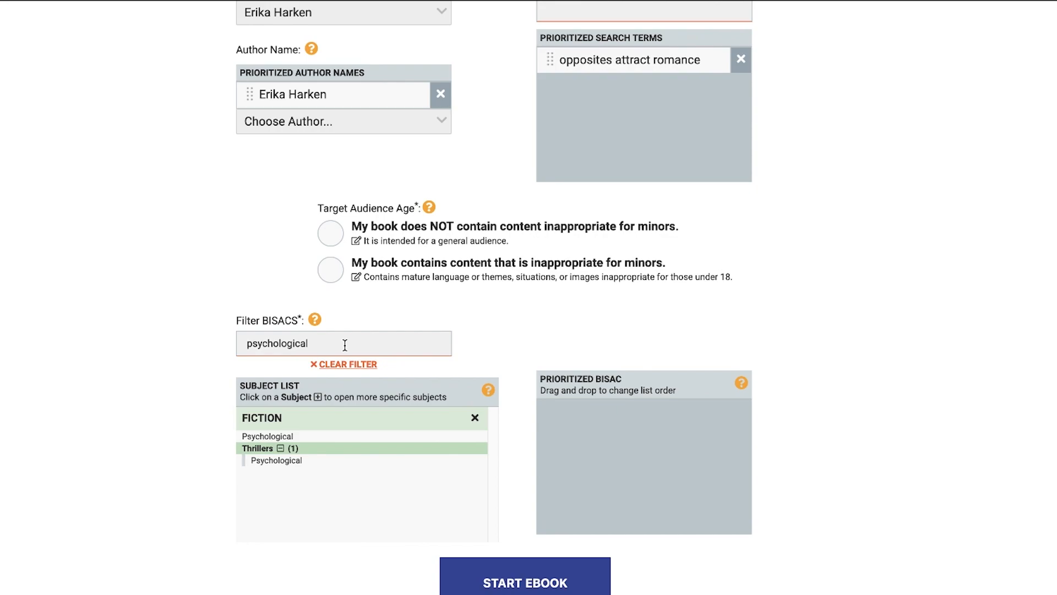
click(306, 463)
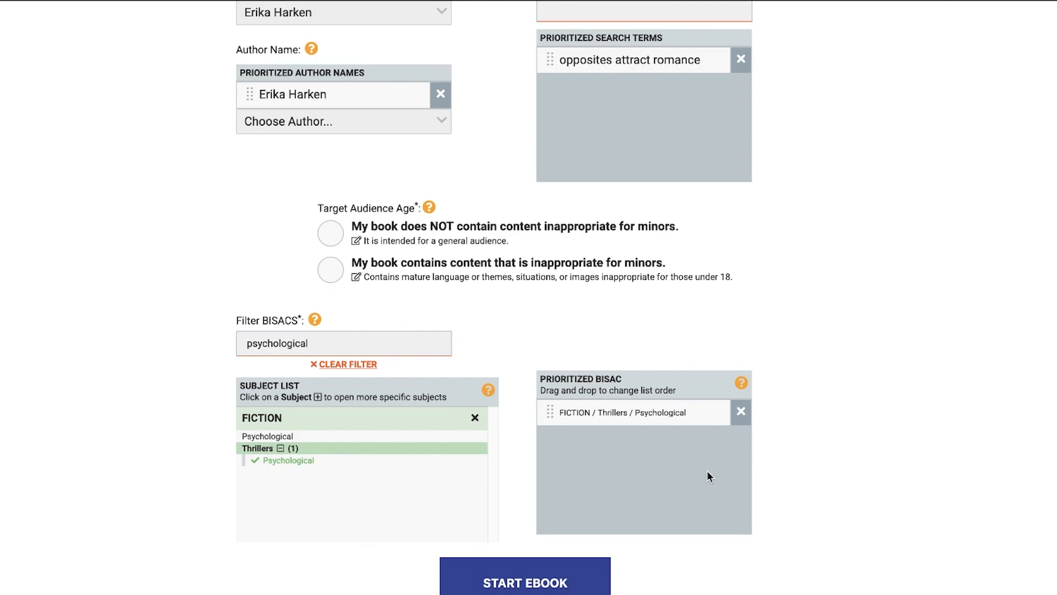
scroll(888, 473, down, 1)
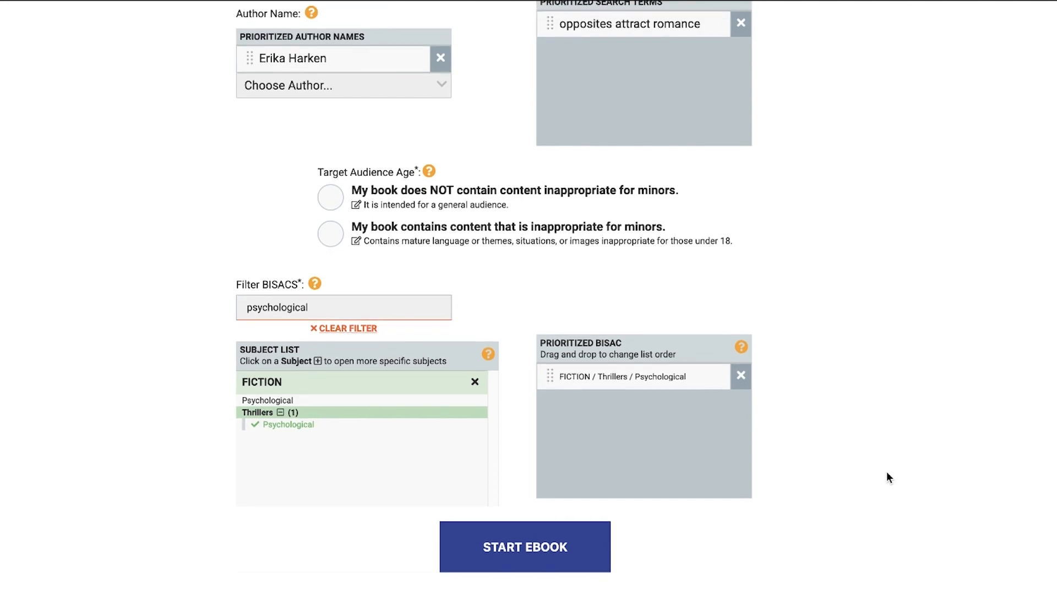
click(526, 558)
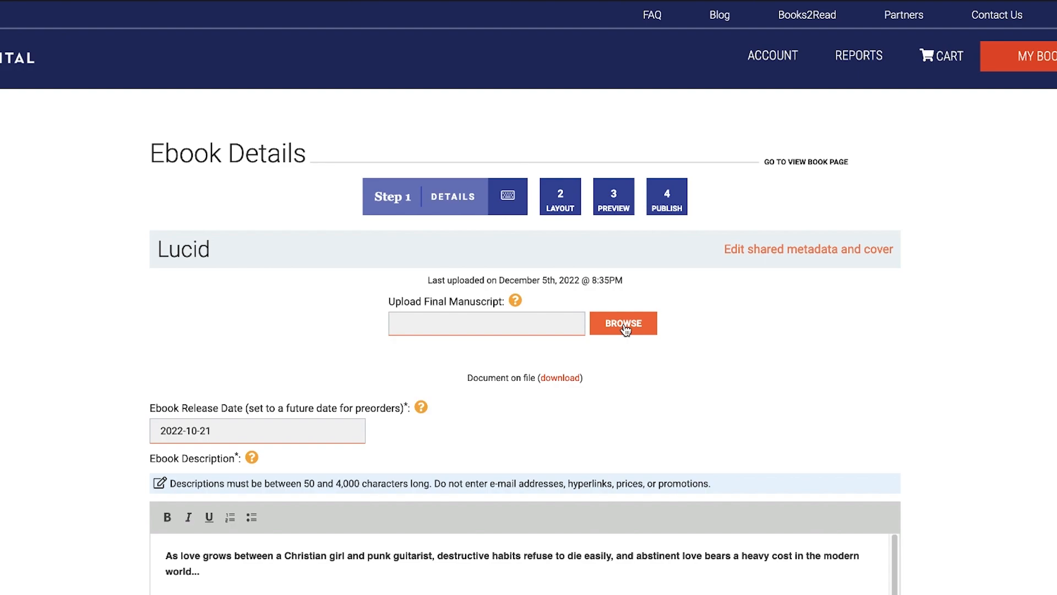
Examine the ebook details for Lucid, including the manuscript upload, release date calendar, and full and short descriptions.
scroll(869, 404, down, 3)
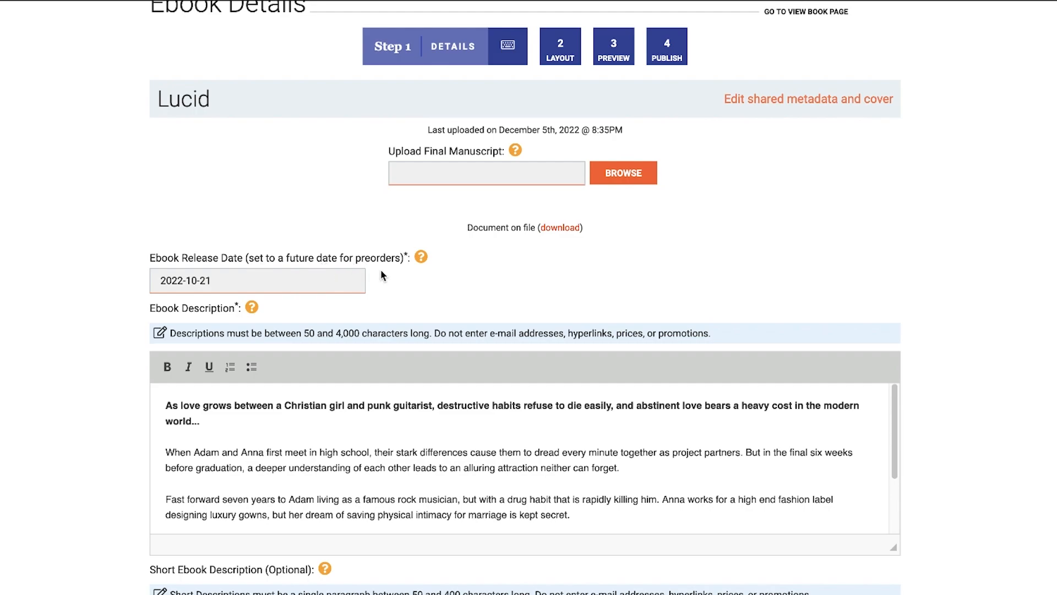
click(240, 281)
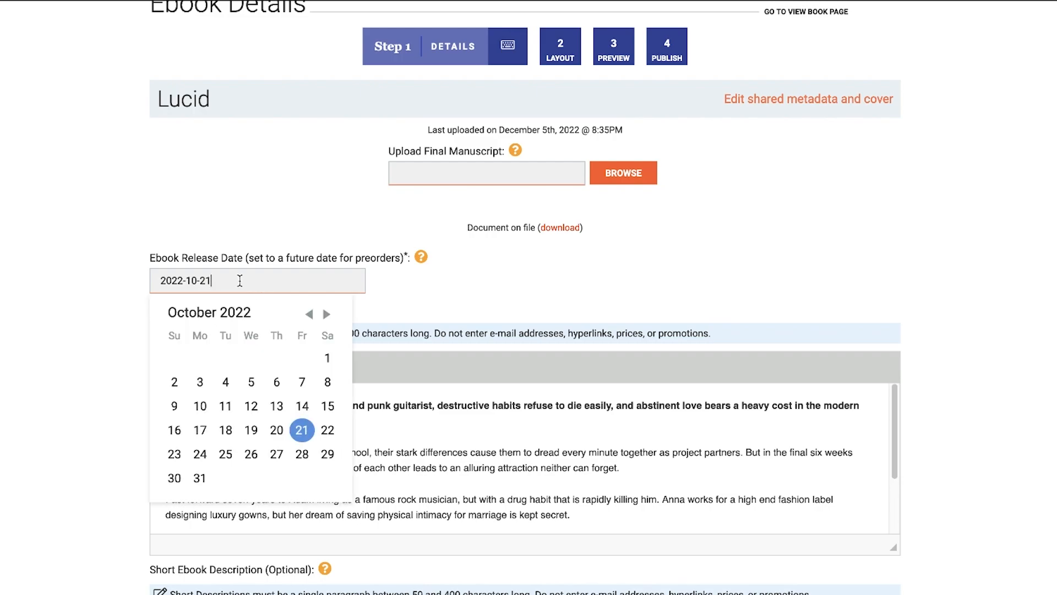
click(90, 335)
scroll(89, 333, down, 3)
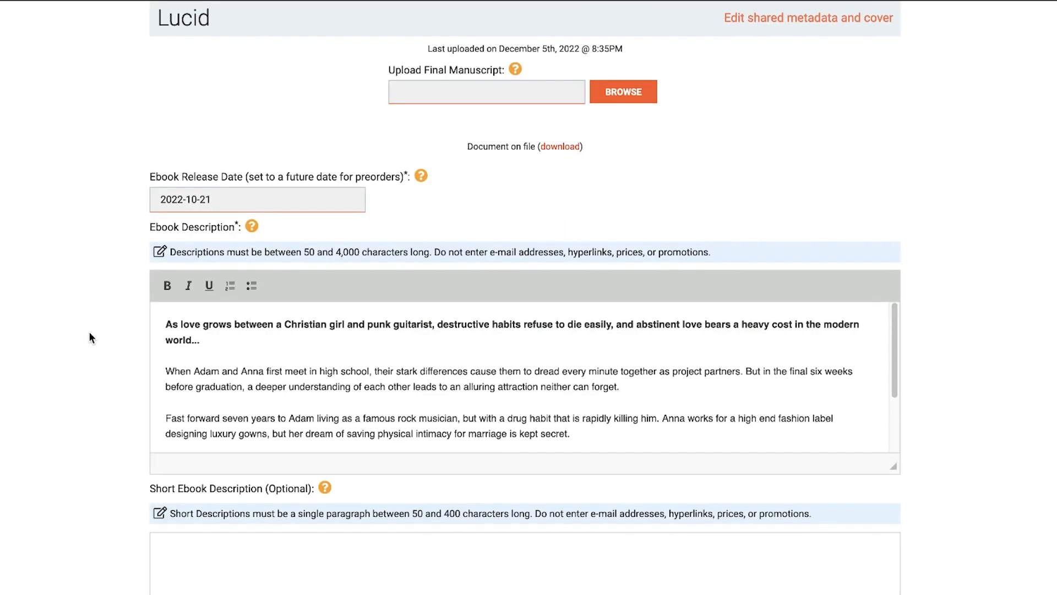
click(323, 330)
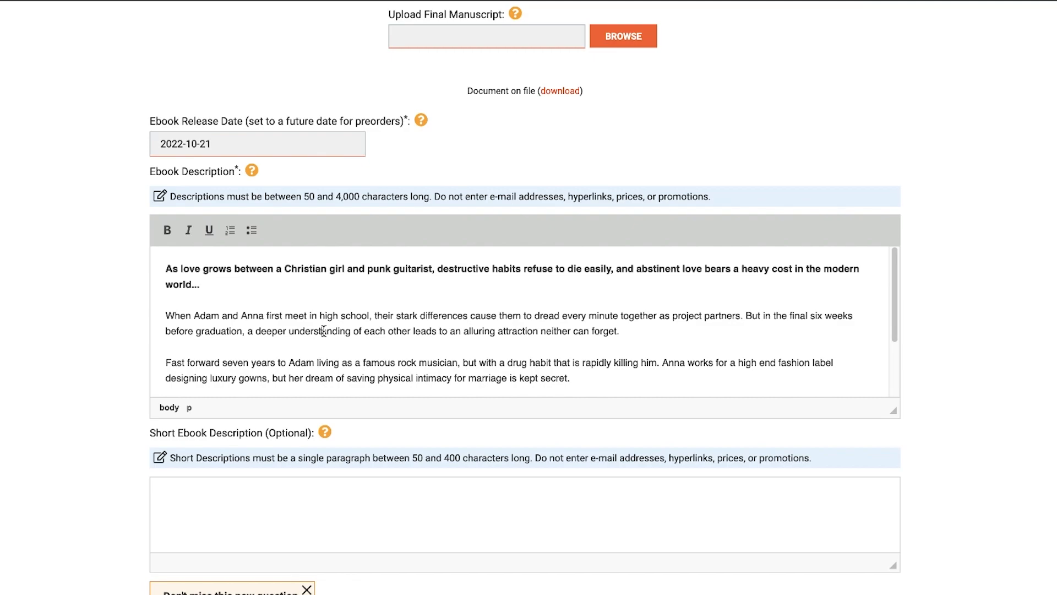
scroll(324, 330, down, 3)
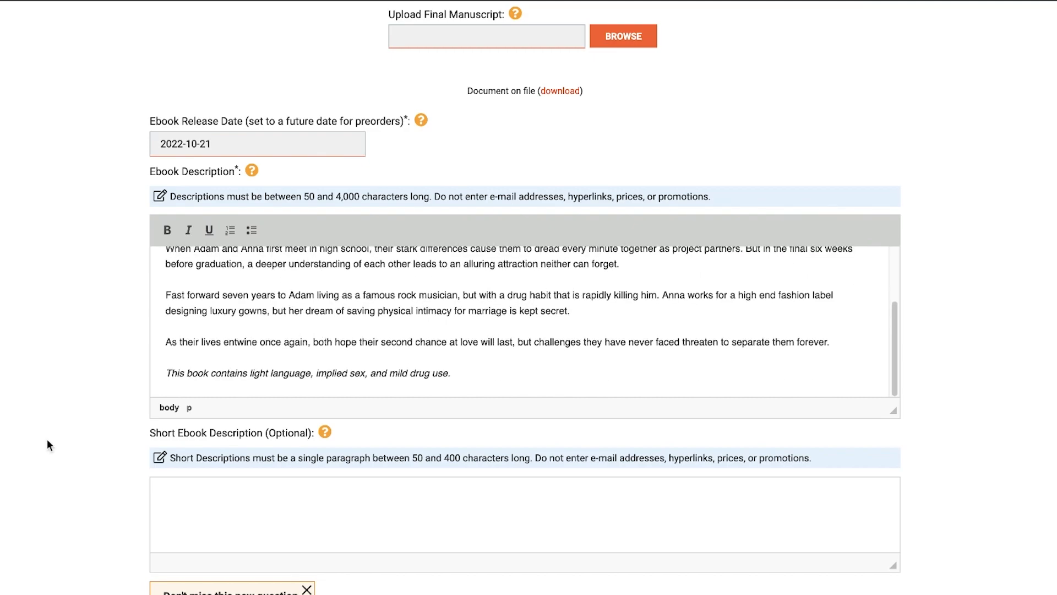
scroll(48, 438, down, 2)
scroll(47, 438, down, 2)
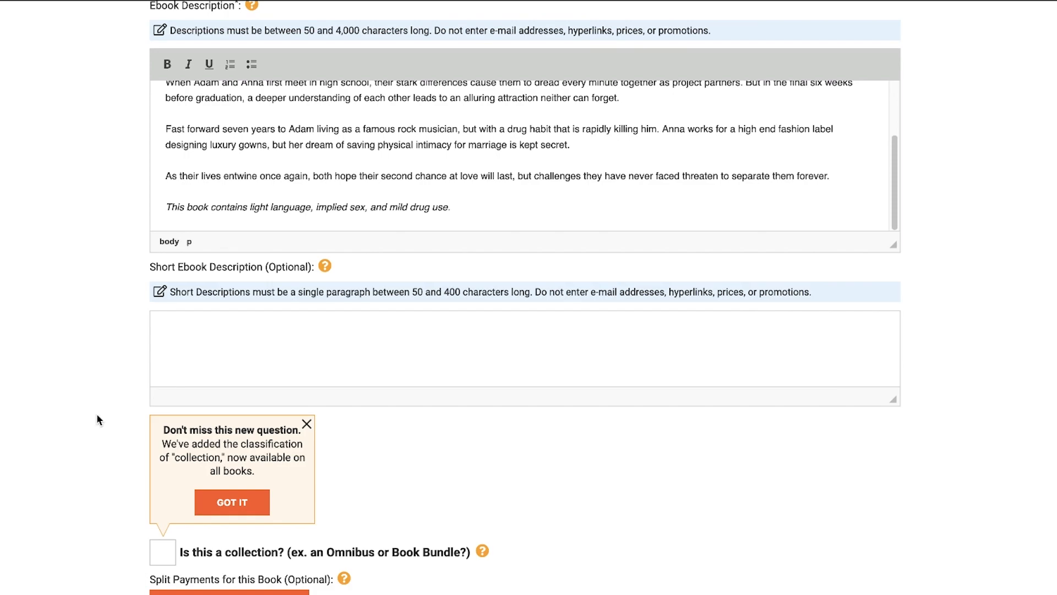
Dismiss the notice about the collection question and save the ebook details to continue to the layout.
scroll(97, 417, down, 4)
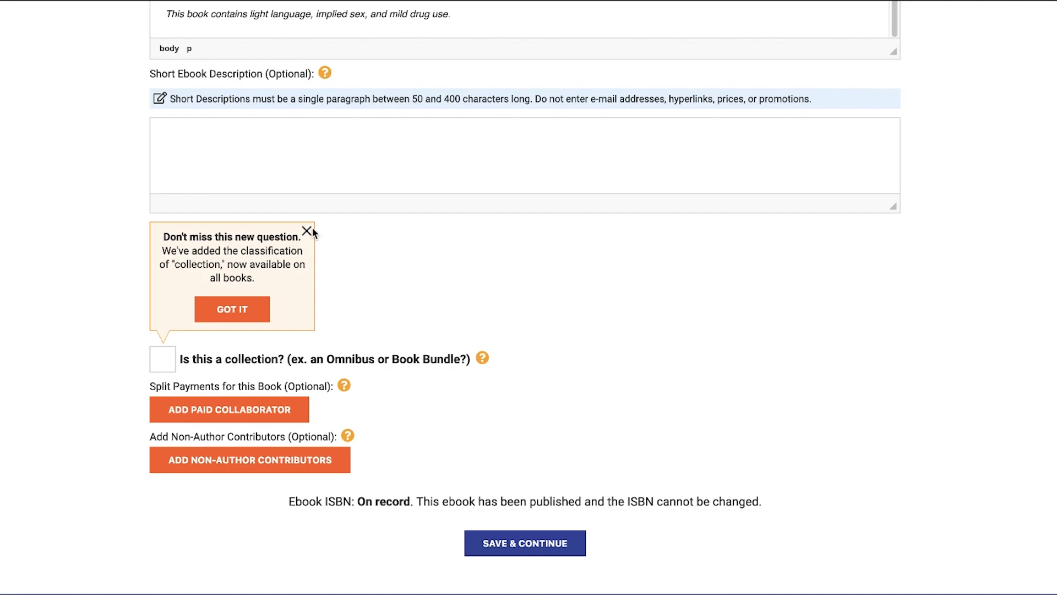
click(306, 231)
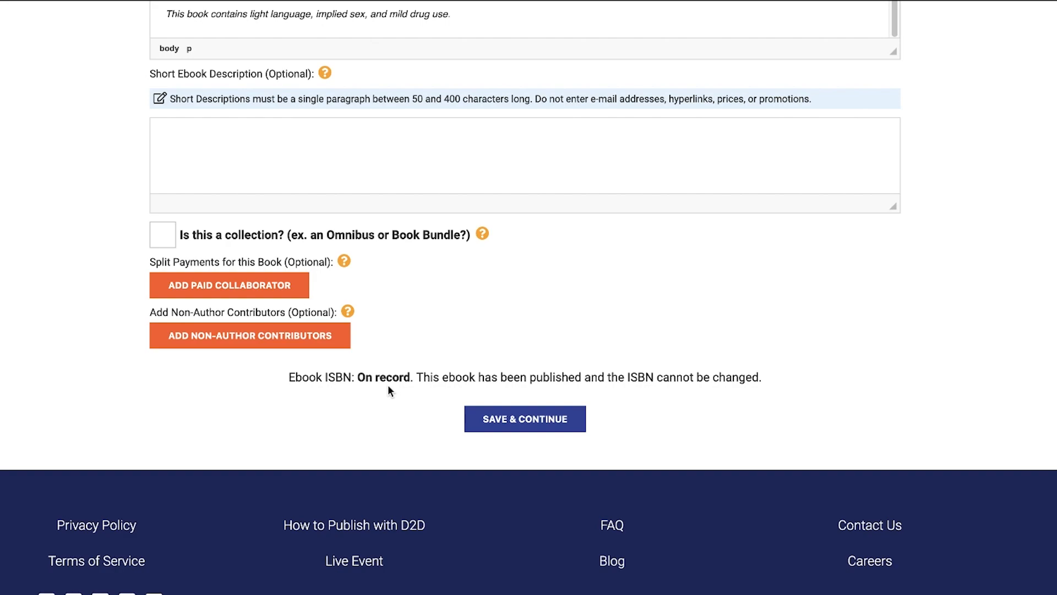
click(505, 425)
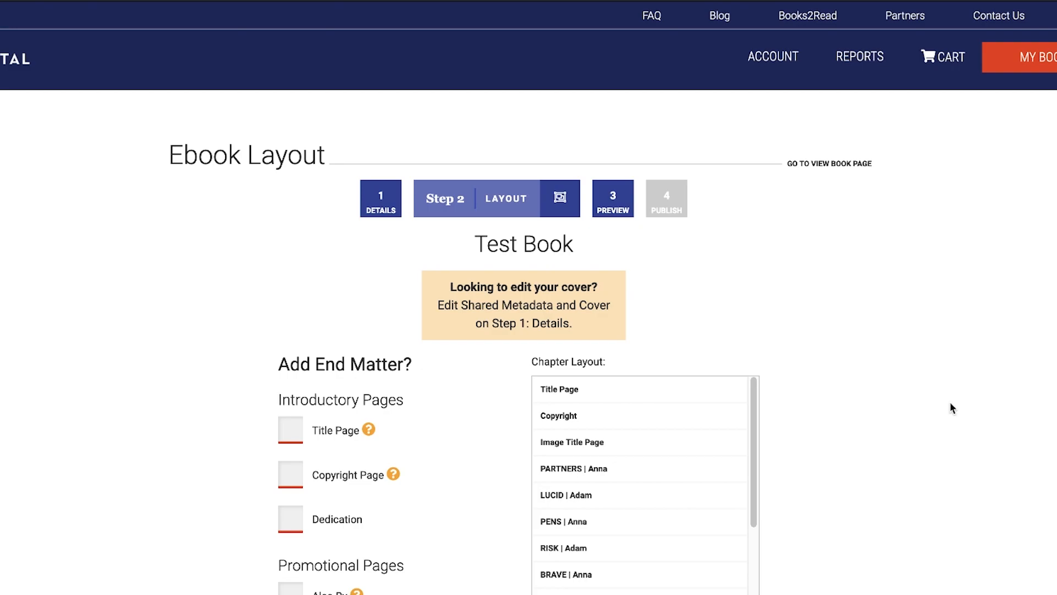
Examine the Ebook Layout step, including the end matter options and the full detected chapter list from Title Page to About the Author.
scroll(935, 416, down, 5)
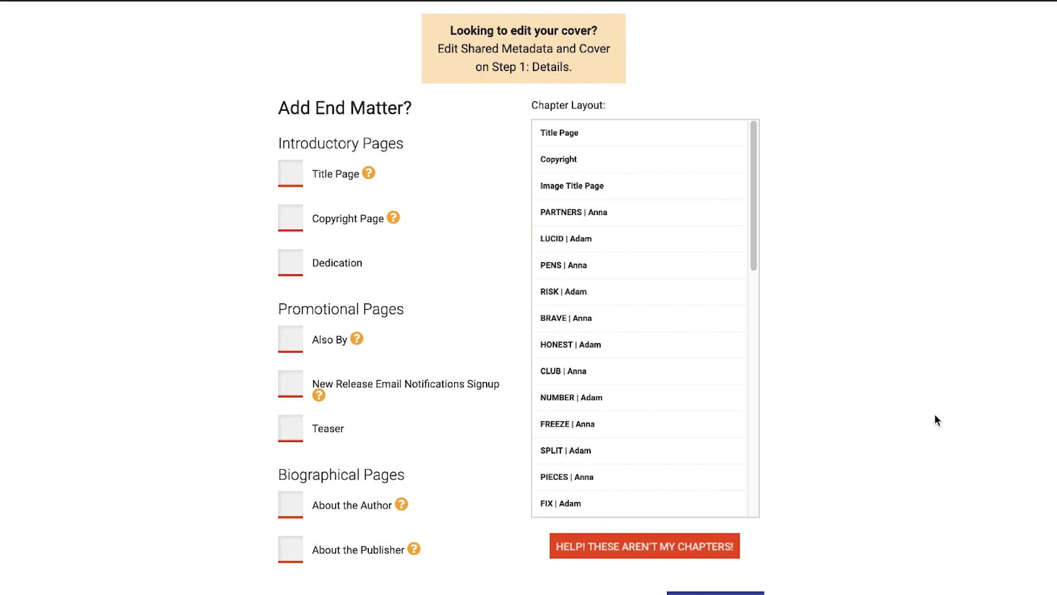
scroll(708, 291, up, 2)
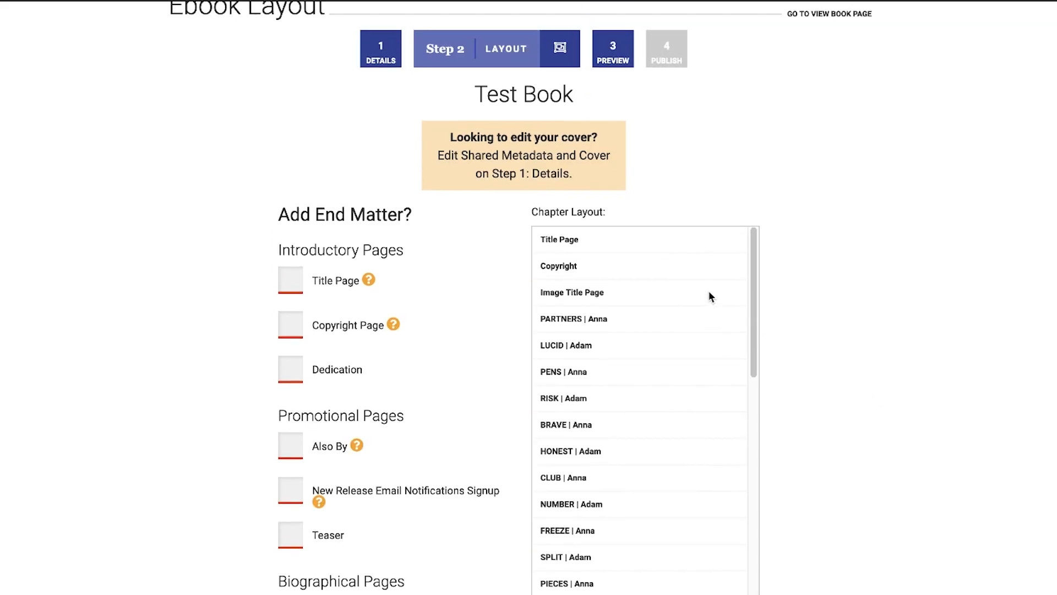
scroll(708, 289, down, 1)
scroll(710, 296, down, 3)
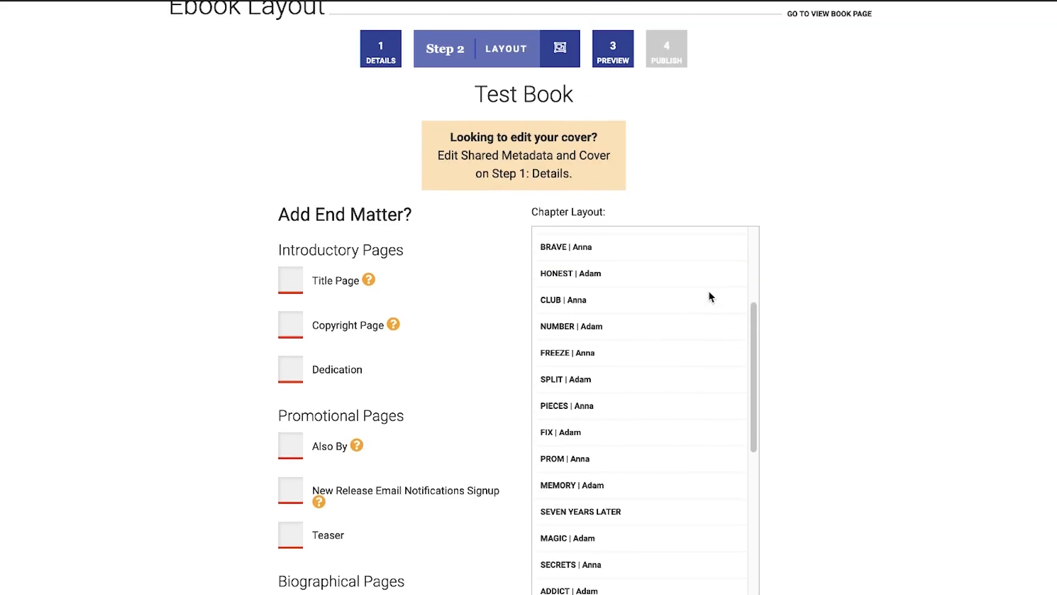
scroll(709, 297, down, 5)
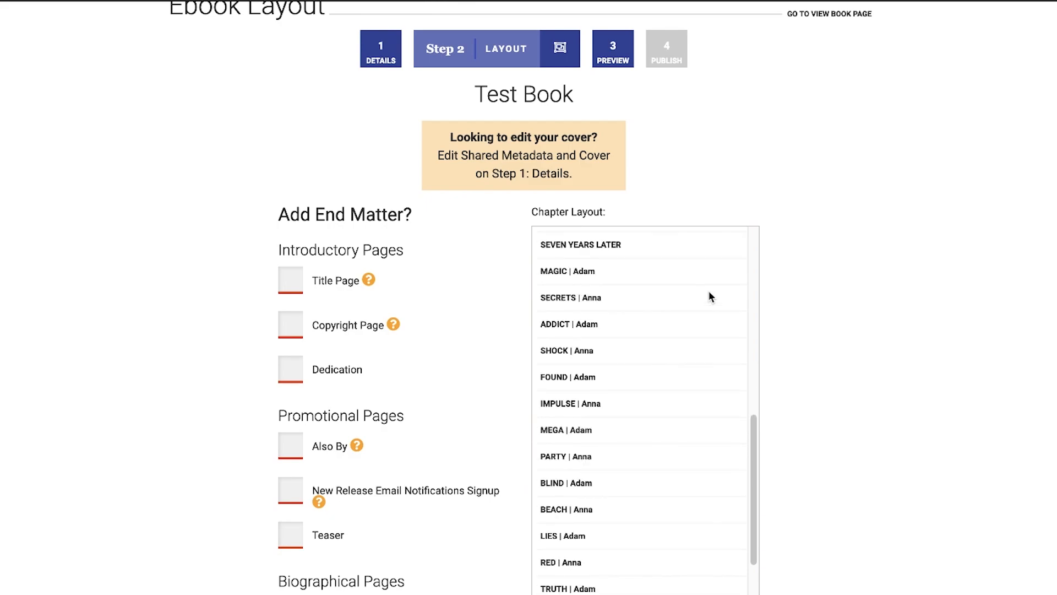
scroll(710, 293, down, 2)
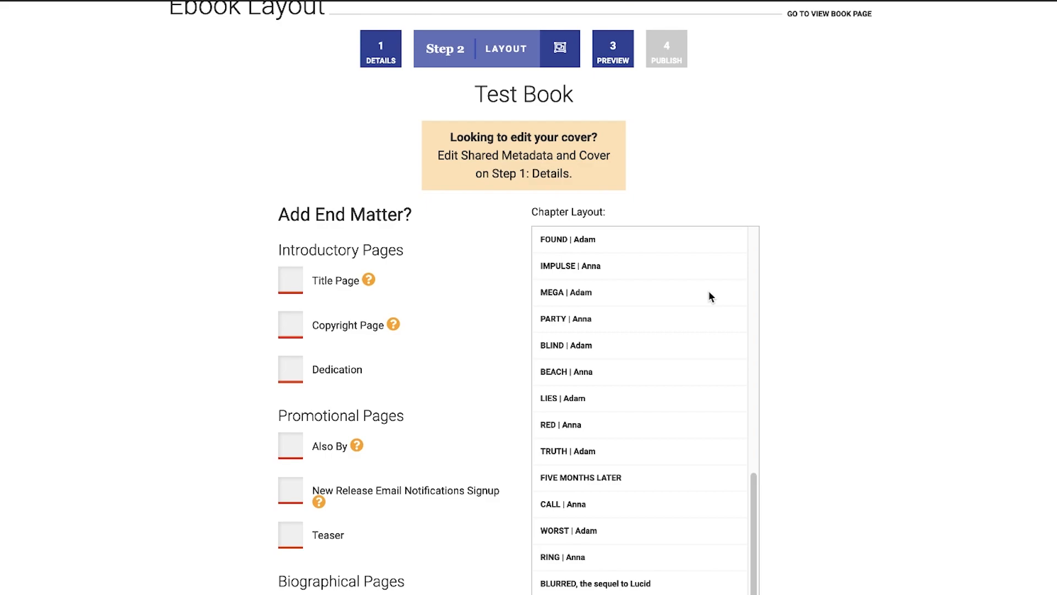
scroll(709, 292, up, 10)
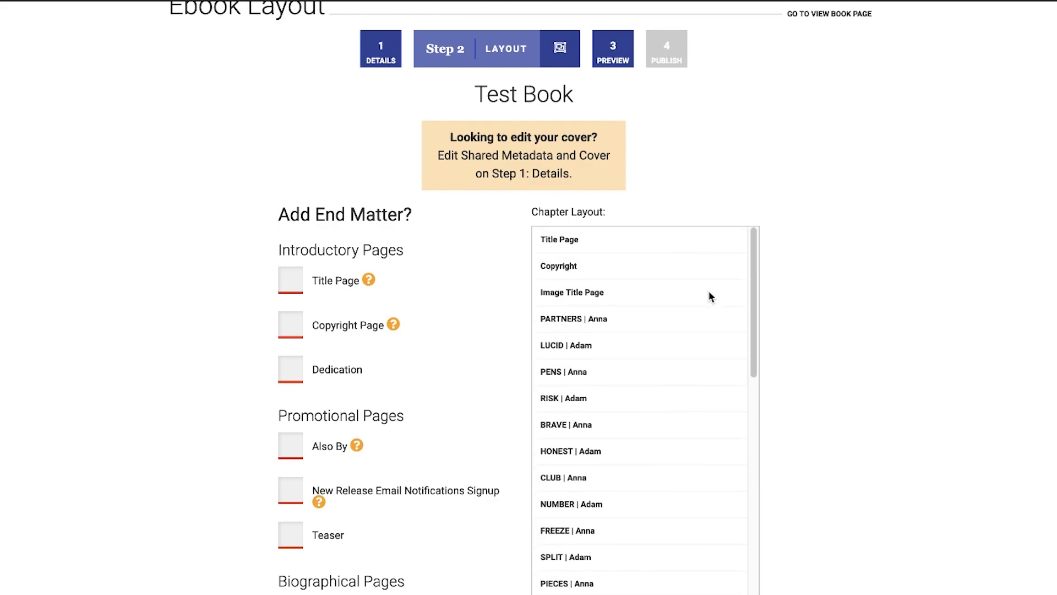
scroll(709, 296, down, 2)
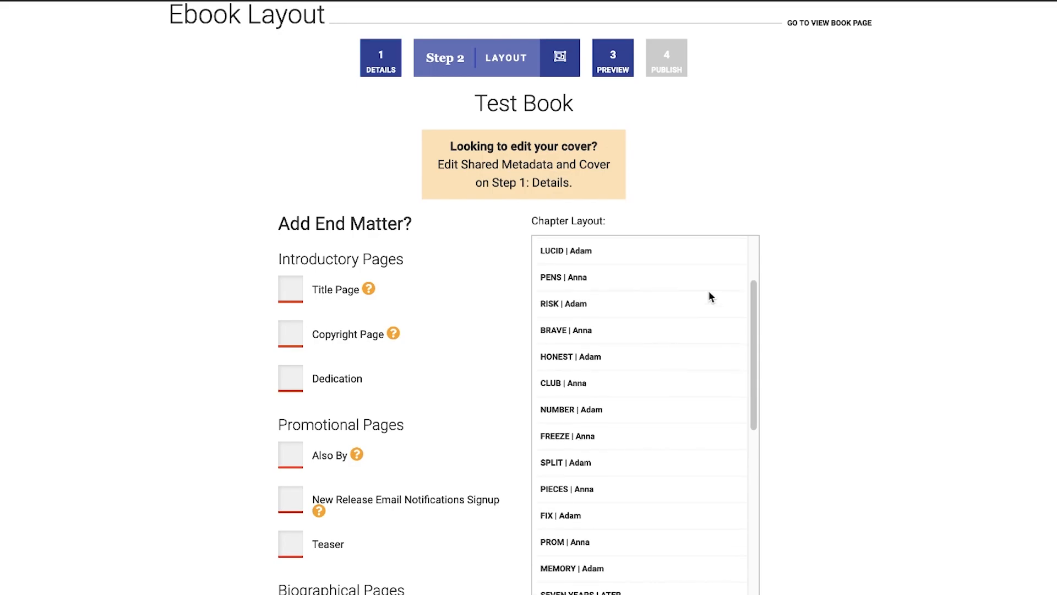
scroll(709, 296, down, 8)
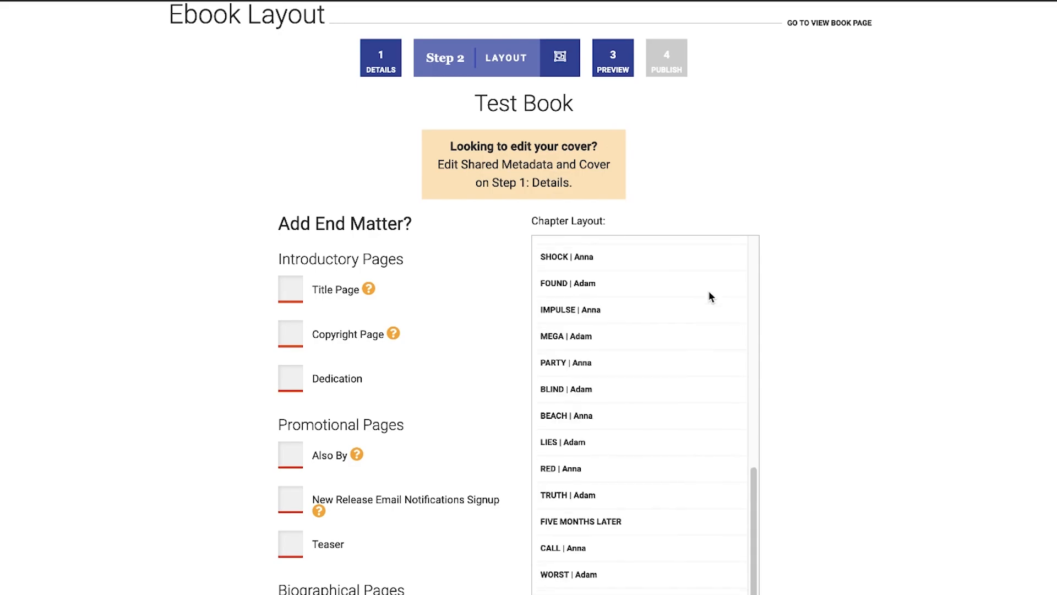
scroll(868, 357, down, 3)
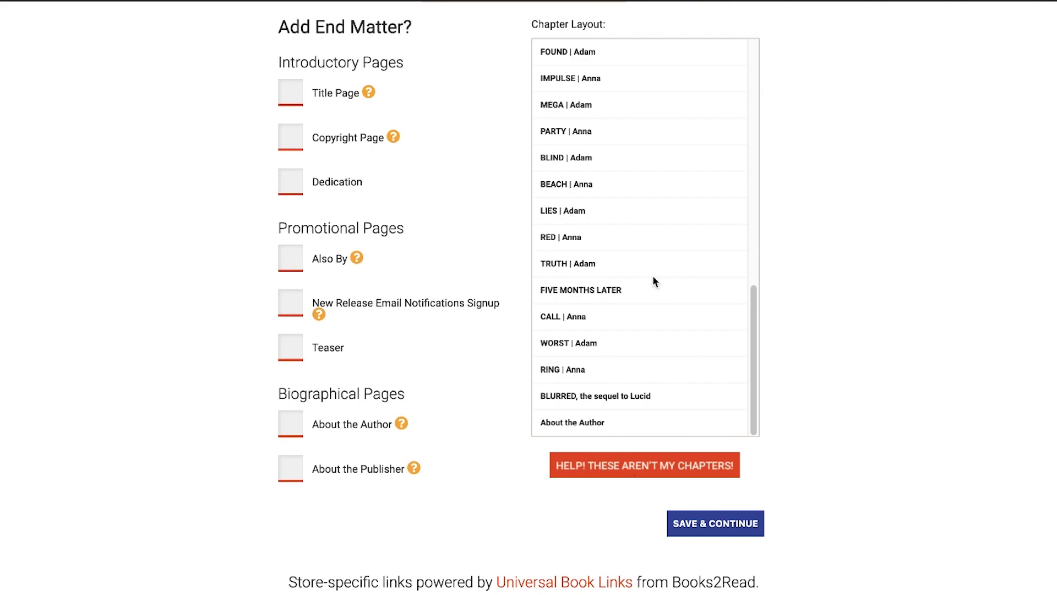
scroll(653, 276, up, 10)
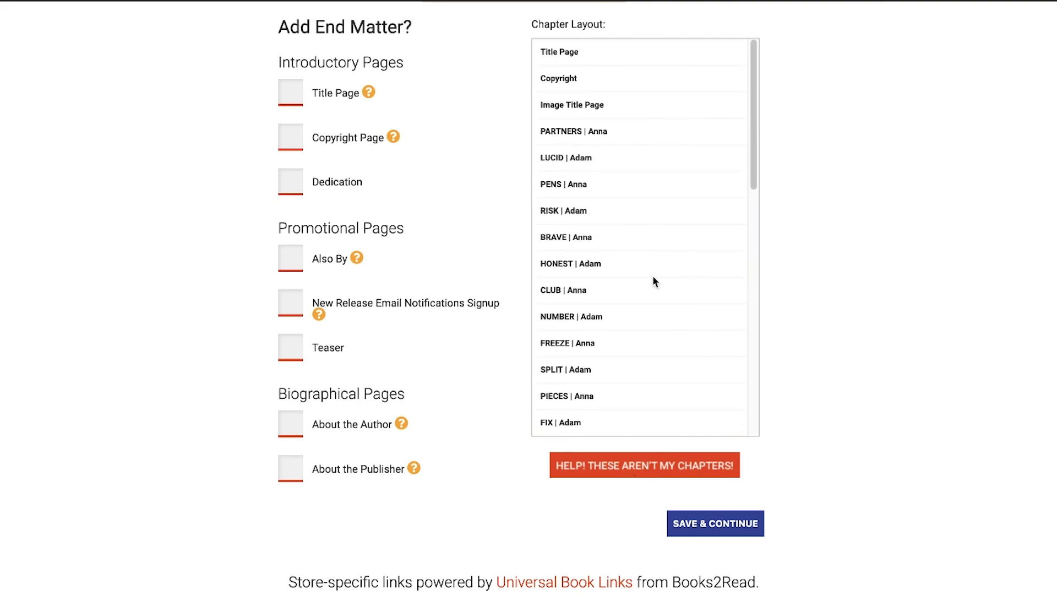
scroll(195, 324, up, 1)
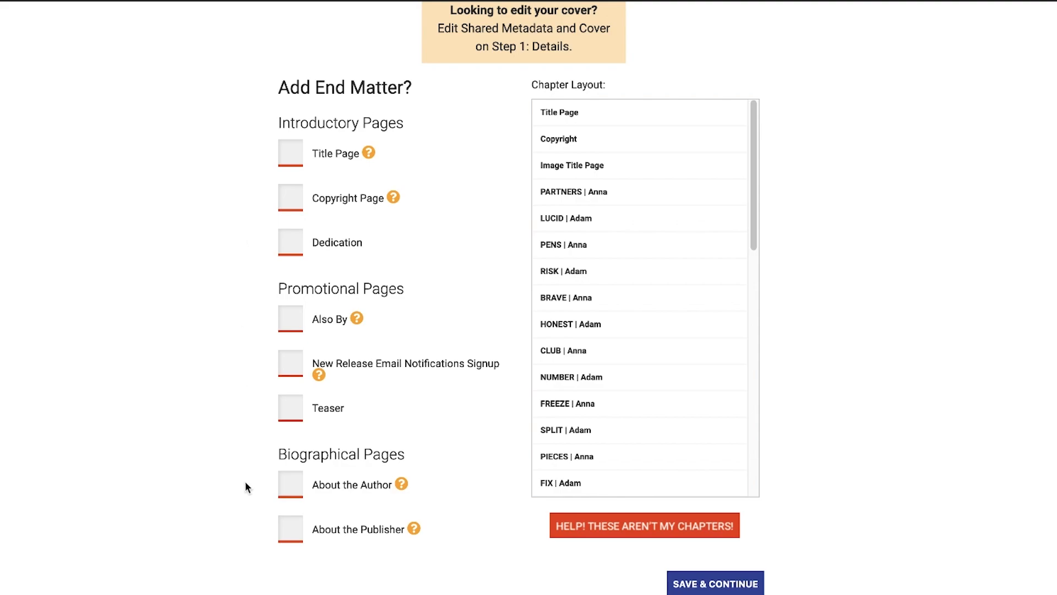
Include an About the Author page among the biographical pages of the ebook.
scroll(246, 483, down, 2)
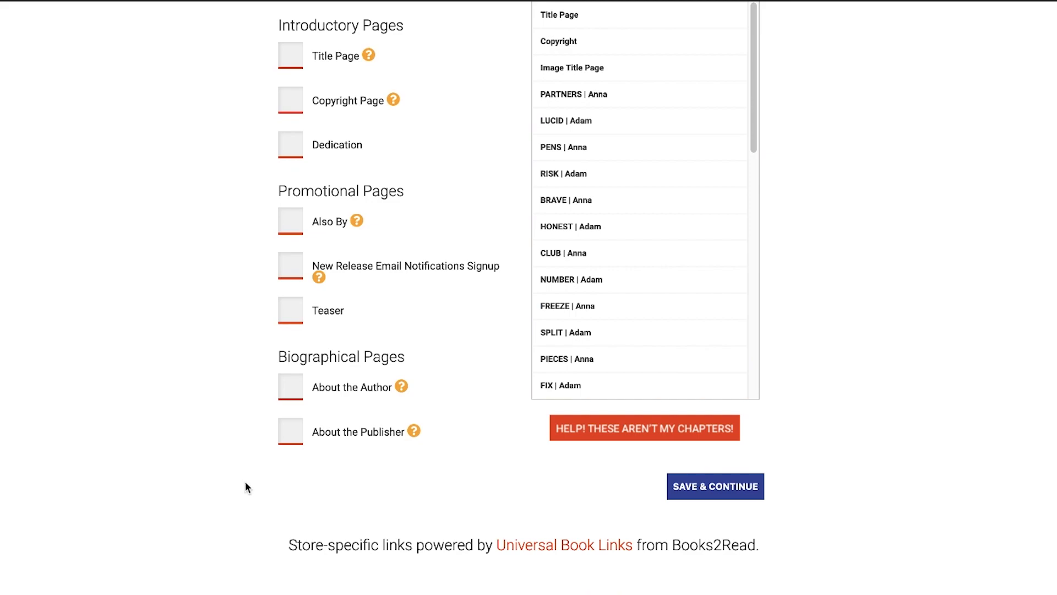
click(289, 395)
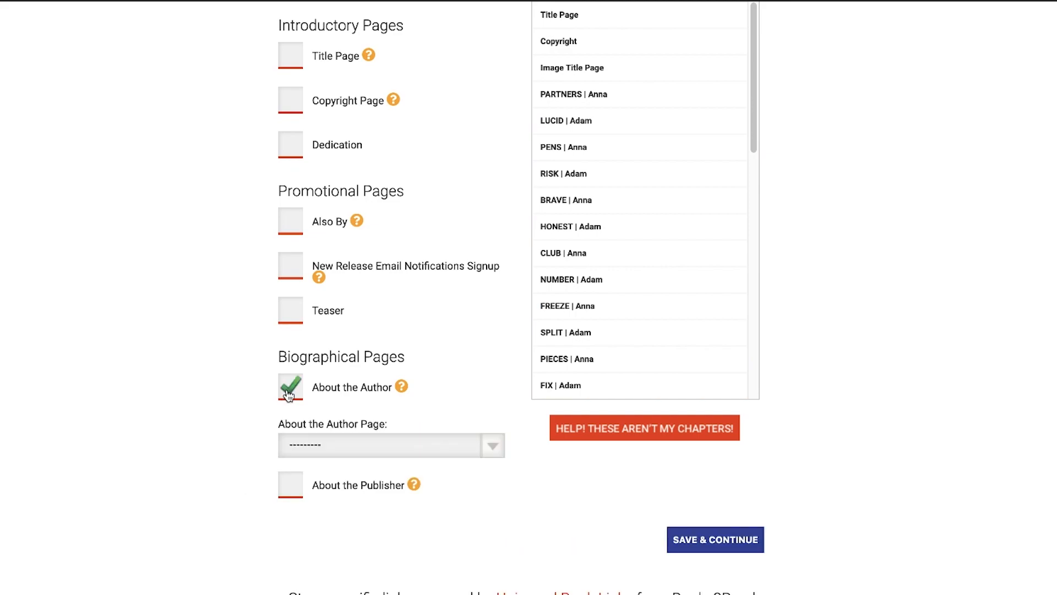
Start a new author profile with the label "About the Author" and close it without submitting.
click(338, 450)
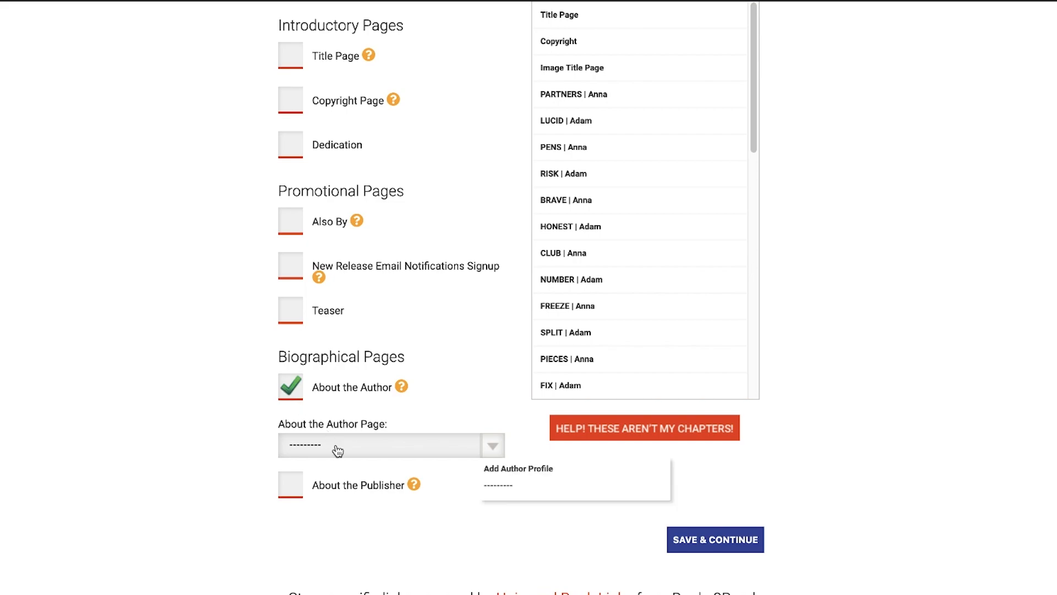
click(568, 473)
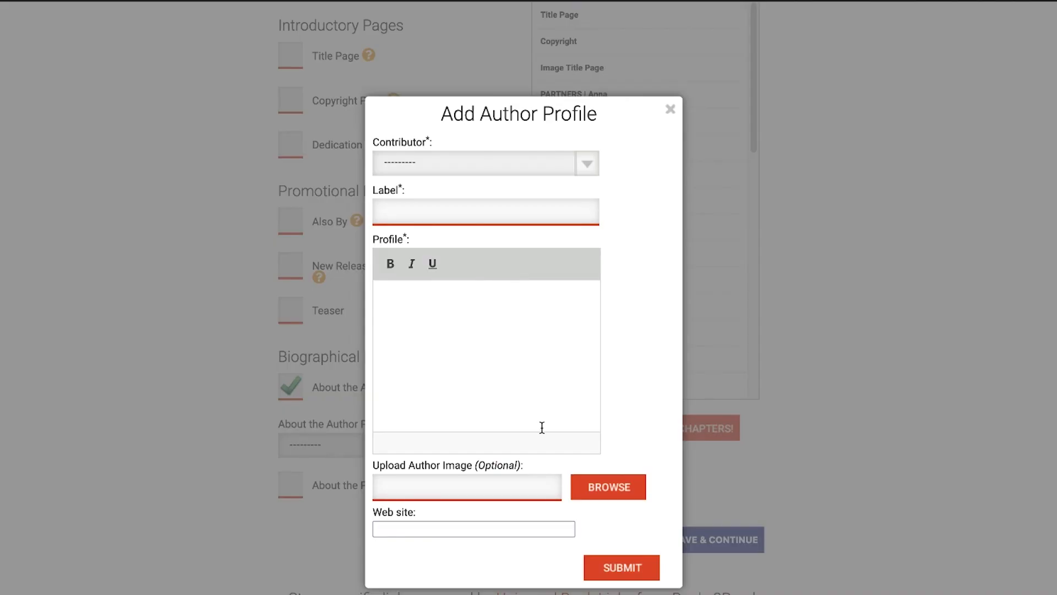
click(553, 175)
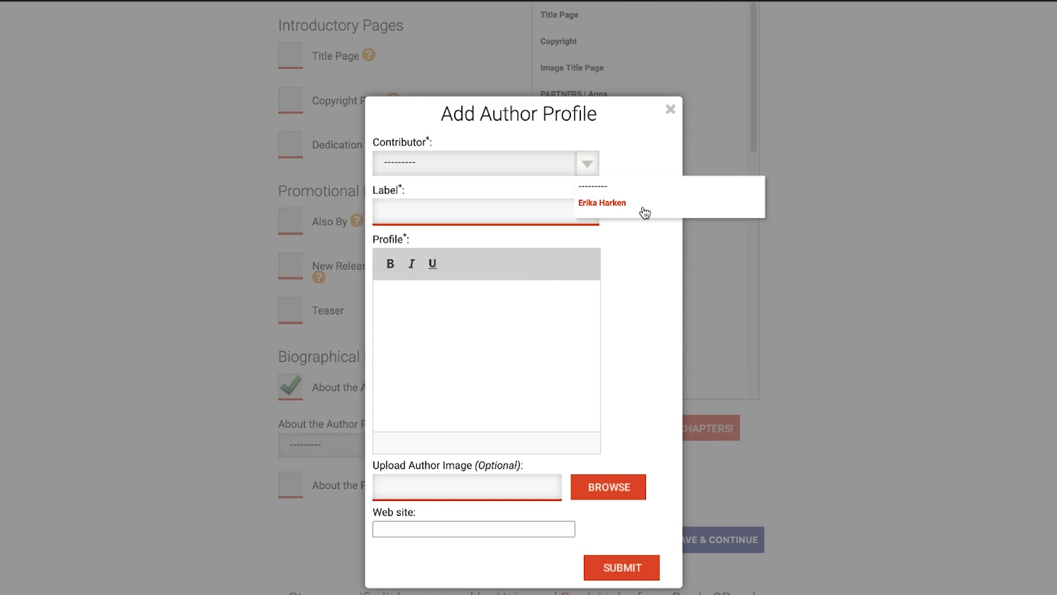
click(495, 208)
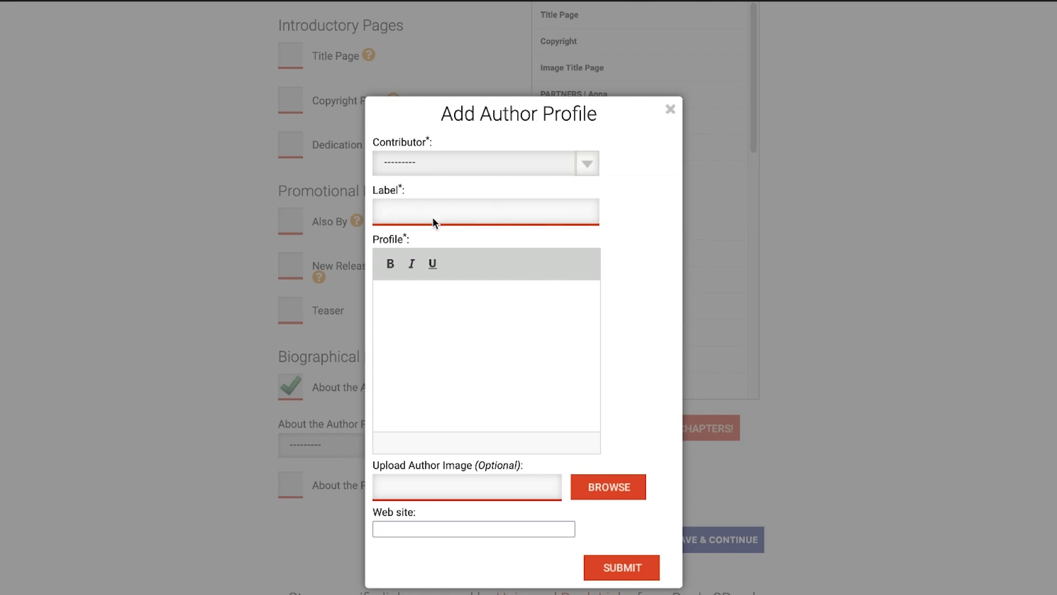
text(About the Author)
click(438, 328)
click(444, 527)
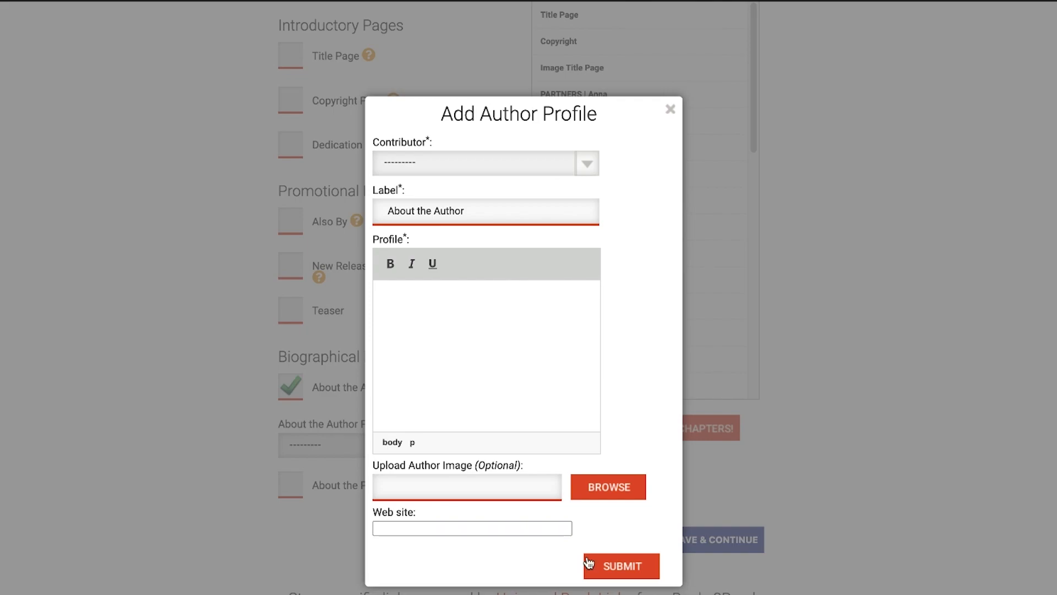
click(670, 109)
Review the end matter selections, save the ebook layout and continue to the preview.
scroll(910, 187, up, 2)
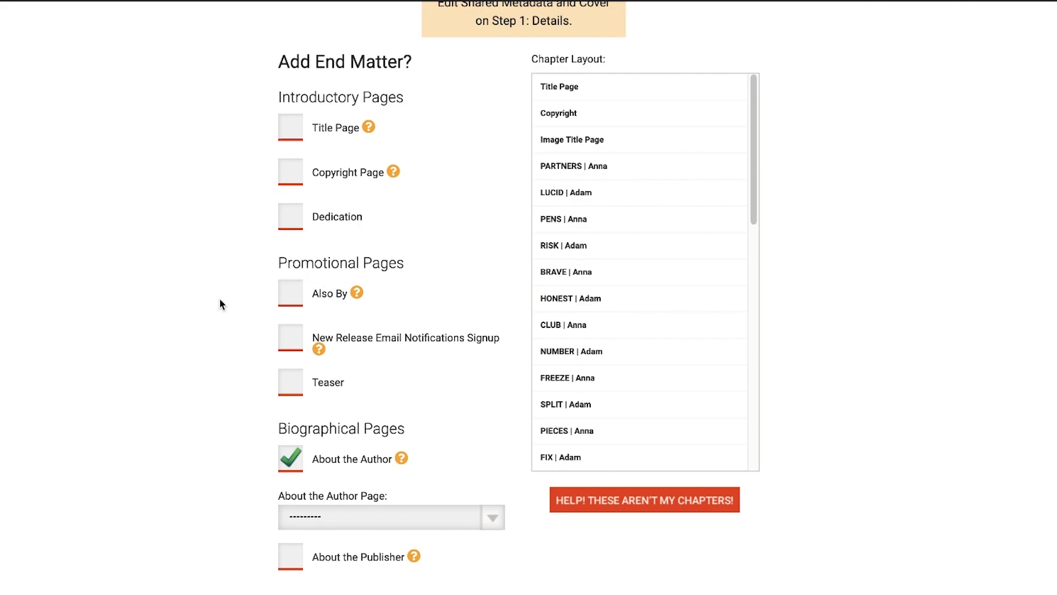
scroll(221, 303, up, 1)
scroll(221, 303, down, 2)
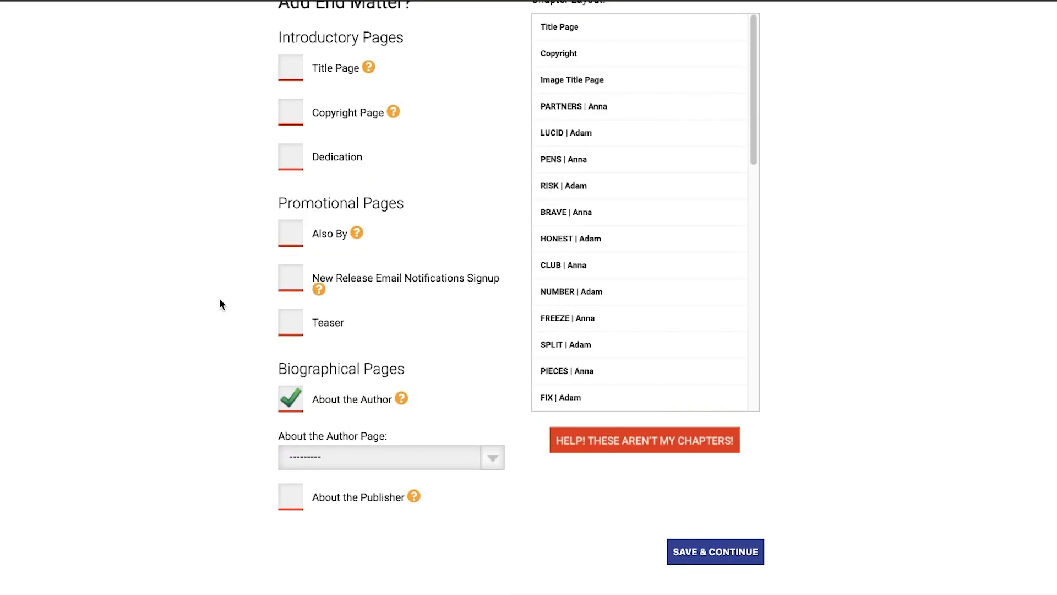
click(746, 553)
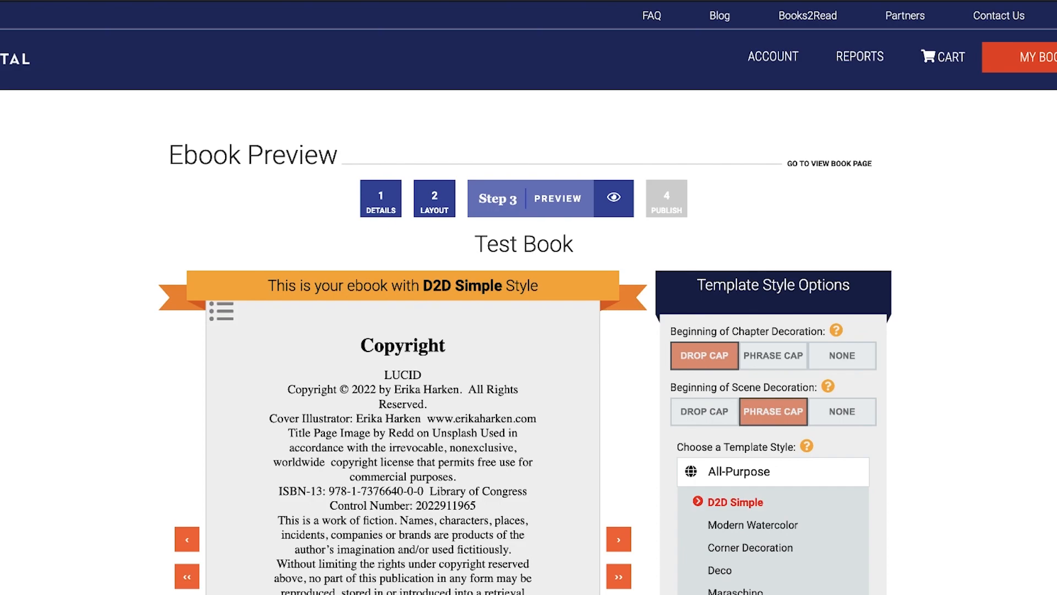
Try the All-Purpose template styles Modern Watercolor, Corner Decoration, Deco, Maraschino and Minimal on the ebook preview.
scroll(1026, 431, down, 3)
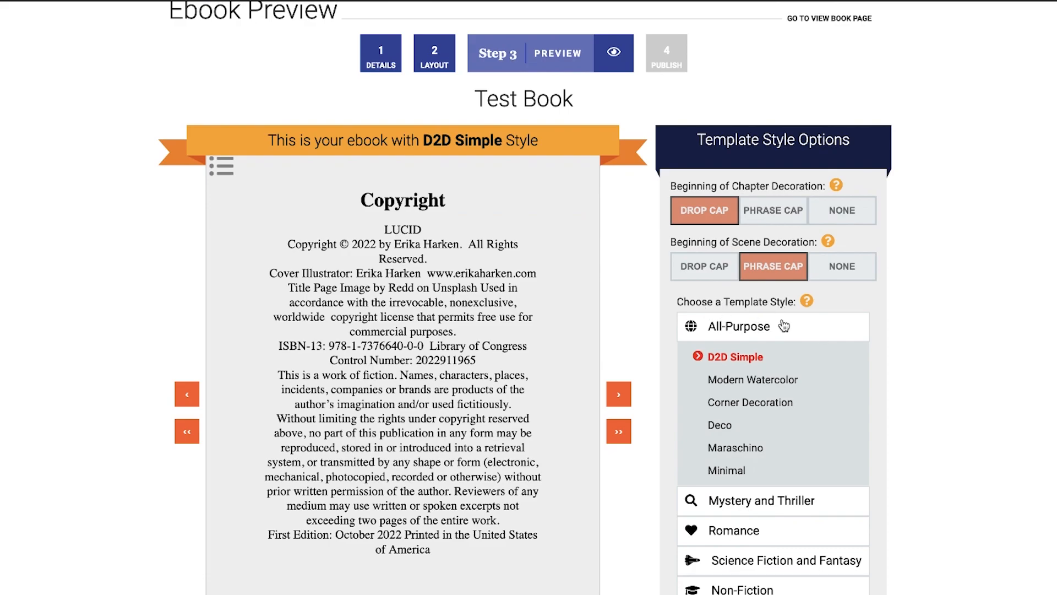
click(797, 385)
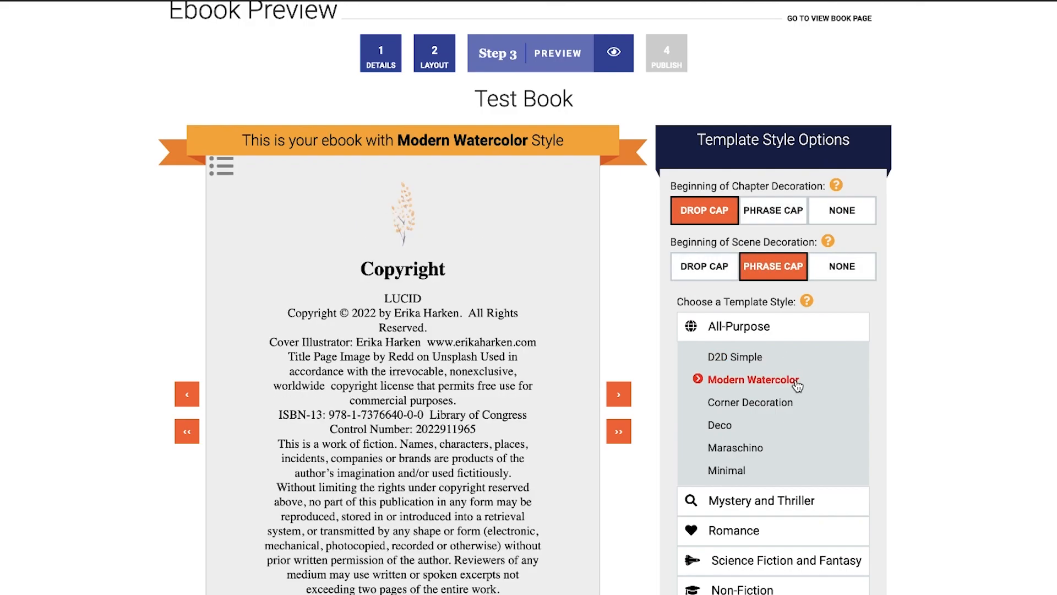
click(798, 406)
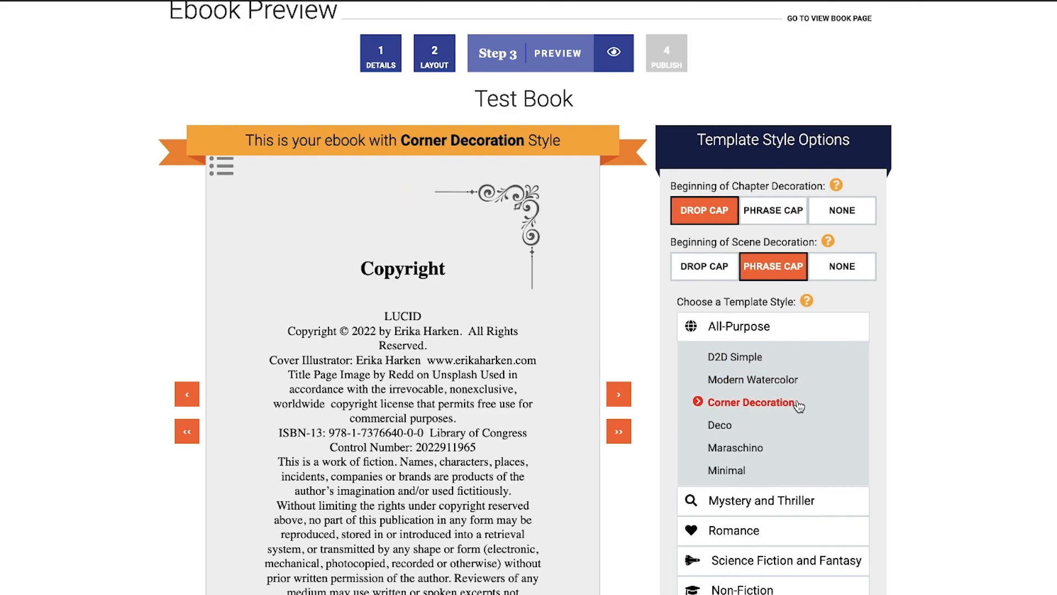
click(792, 424)
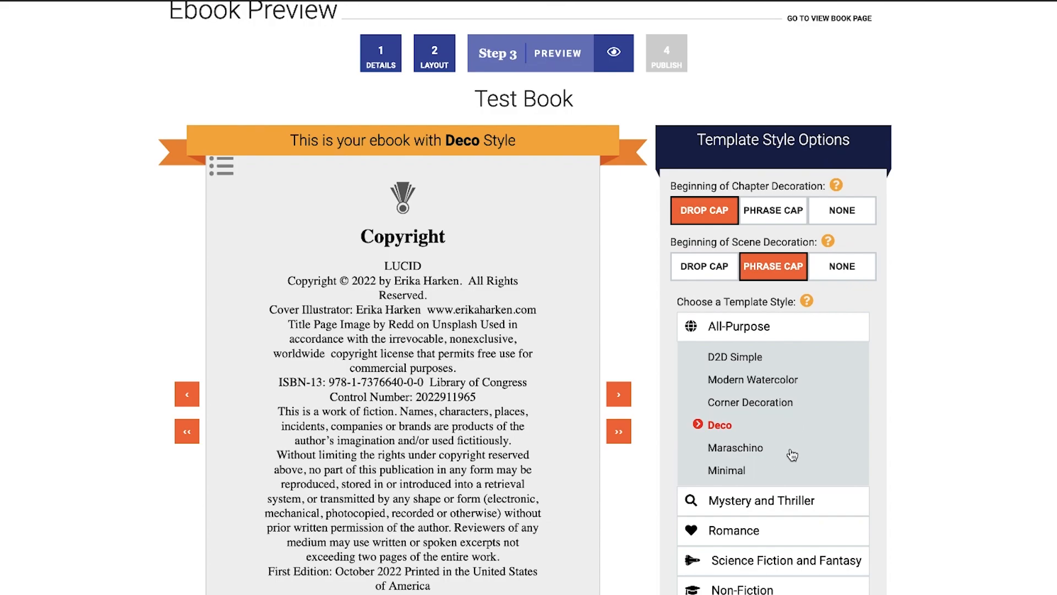
click(792, 453)
click(791, 469)
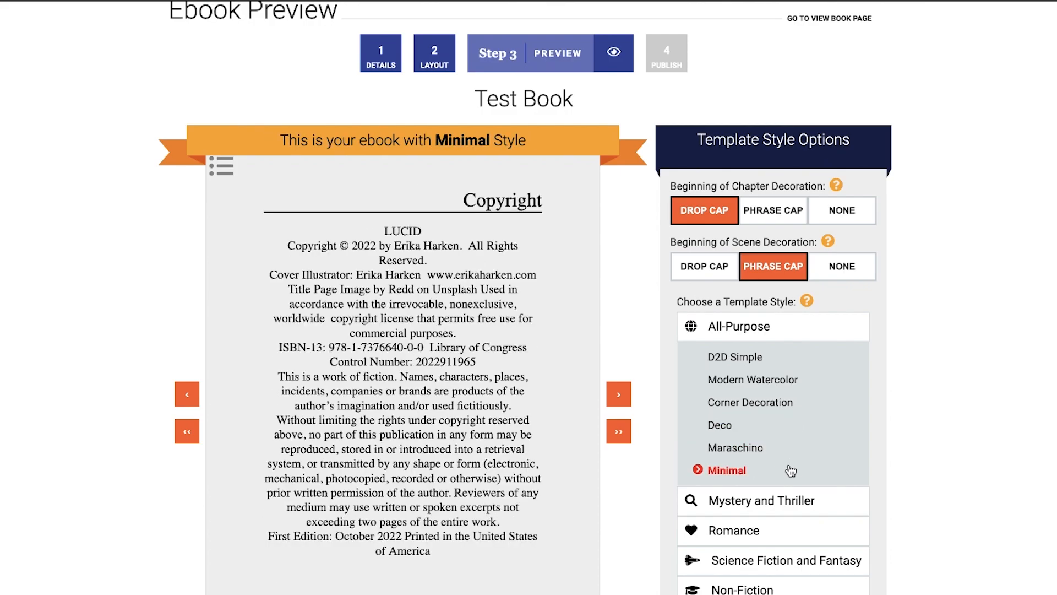
Try the Mystery and Thriller template styles A Clue, Classy Mystery, Nevermore and Grime on the ebook preview.
click(790, 499)
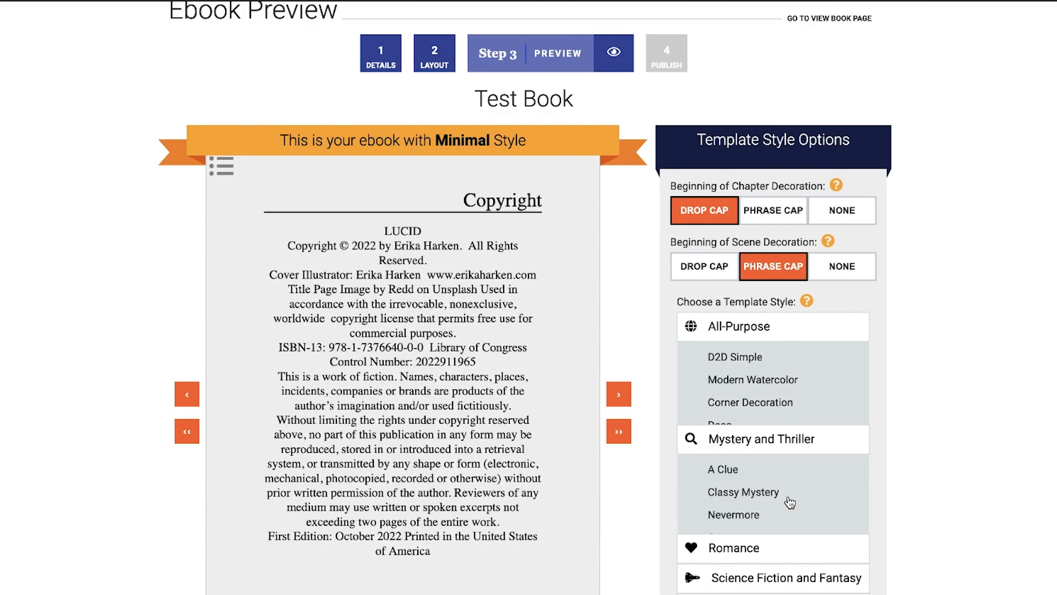
click(771, 389)
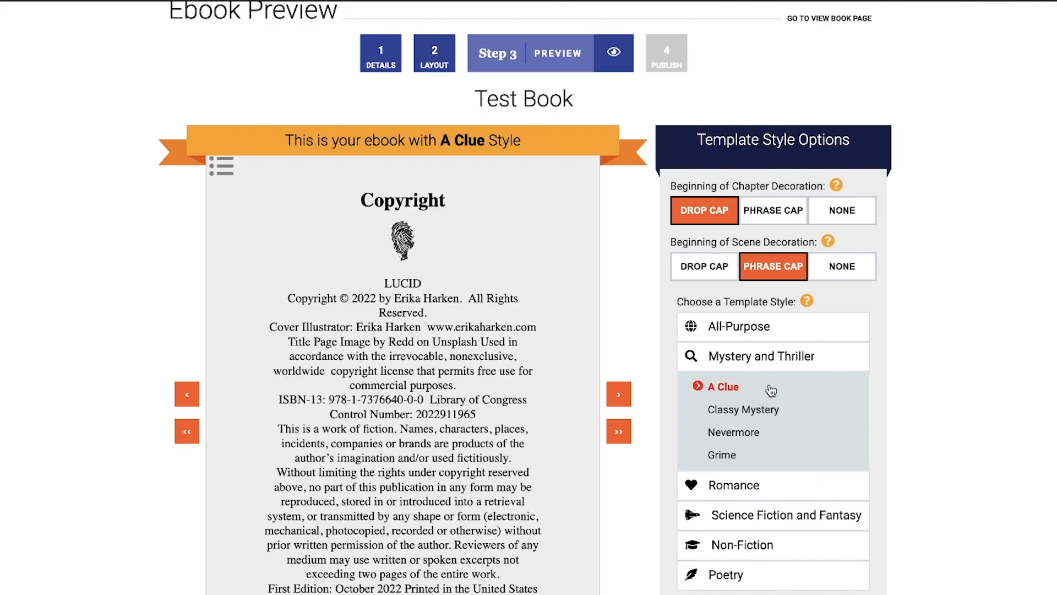
click(788, 421)
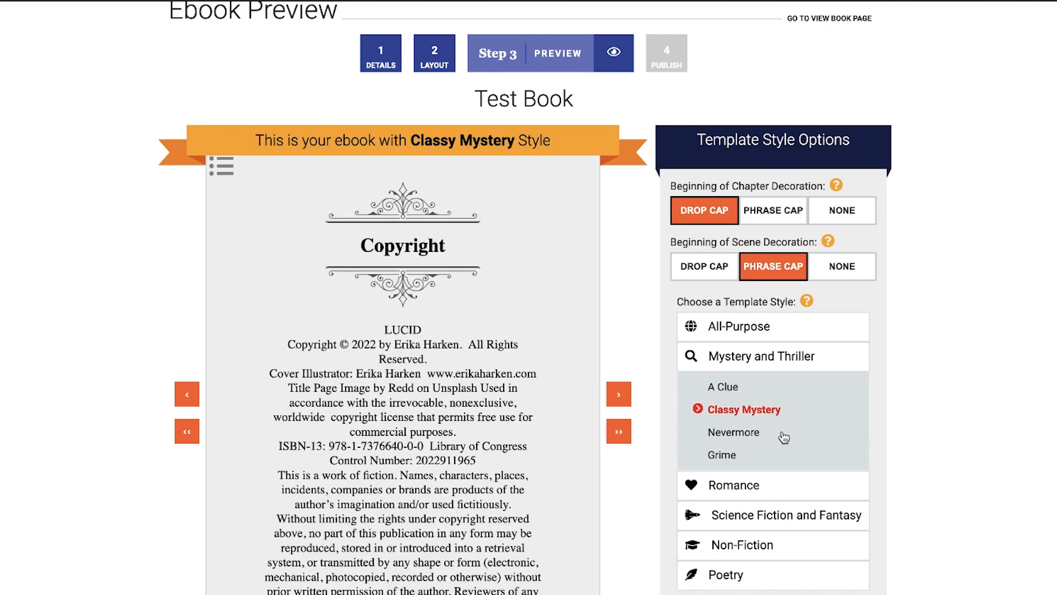
click(785, 434)
click(783, 457)
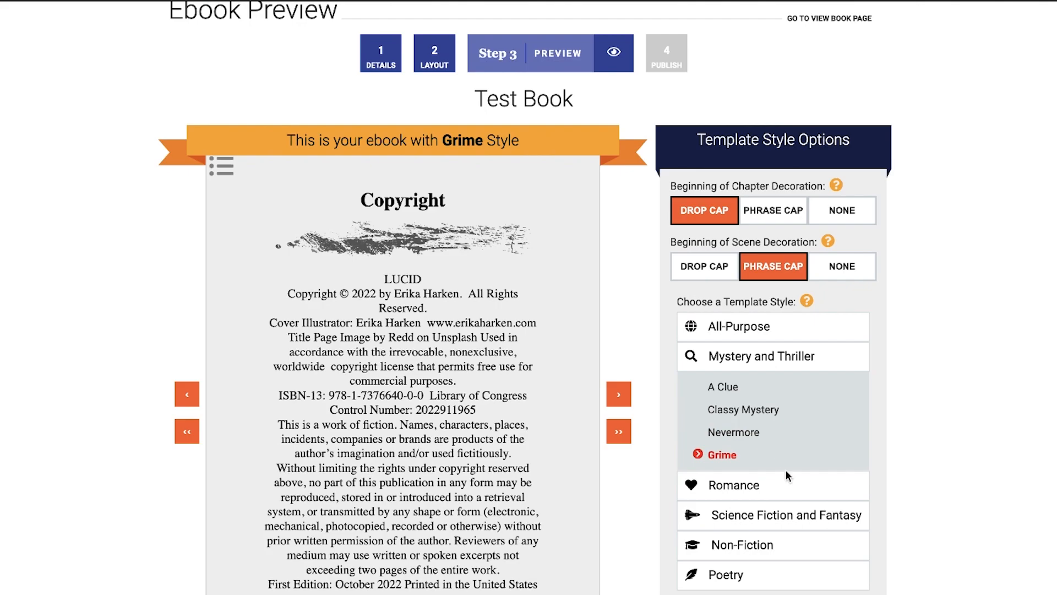
Try the Romance template styles Midnight Oil, Subtle Hearts and Sweet Bow on the ebook preview.
click(789, 485)
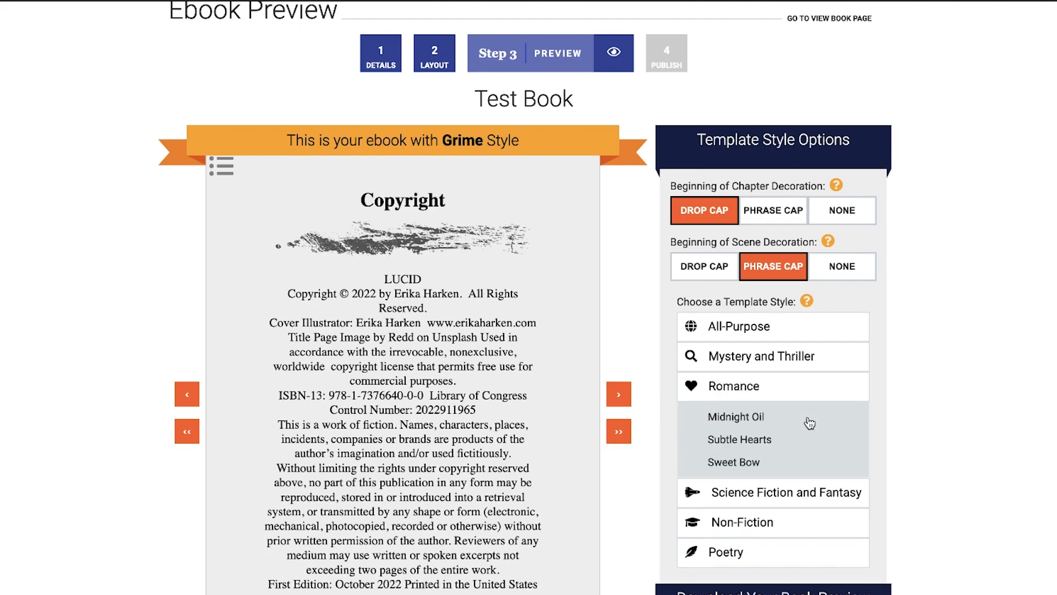
click(810, 420)
click(809, 442)
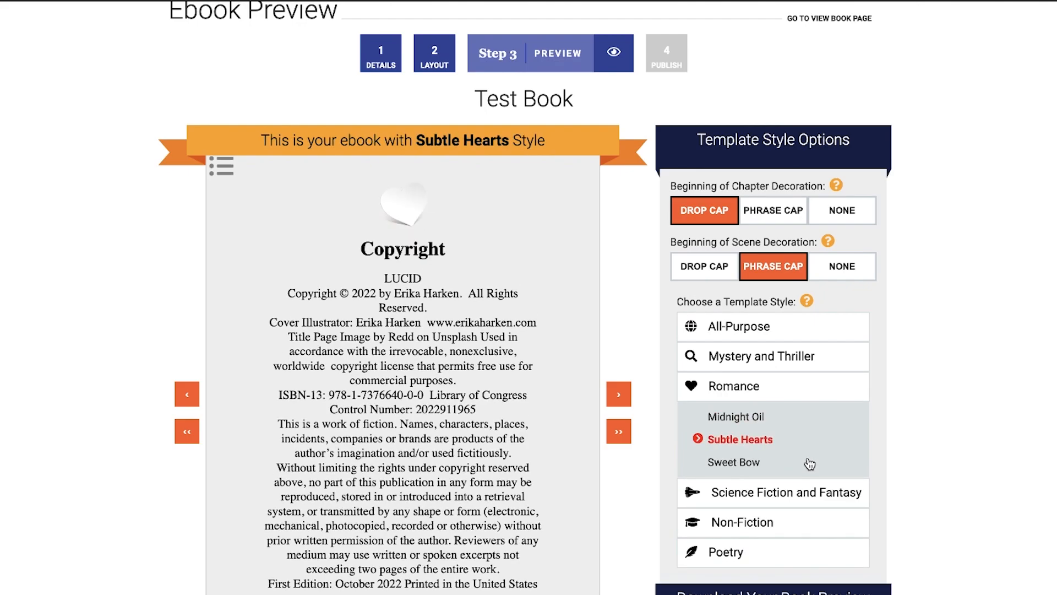
click(809, 463)
Try the Science Fiction and Fantasy template styles Digital Echo, Fantasy, Hard Line, Heraldic, Regal and Dragon on the ebook preview.
click(814, 492)
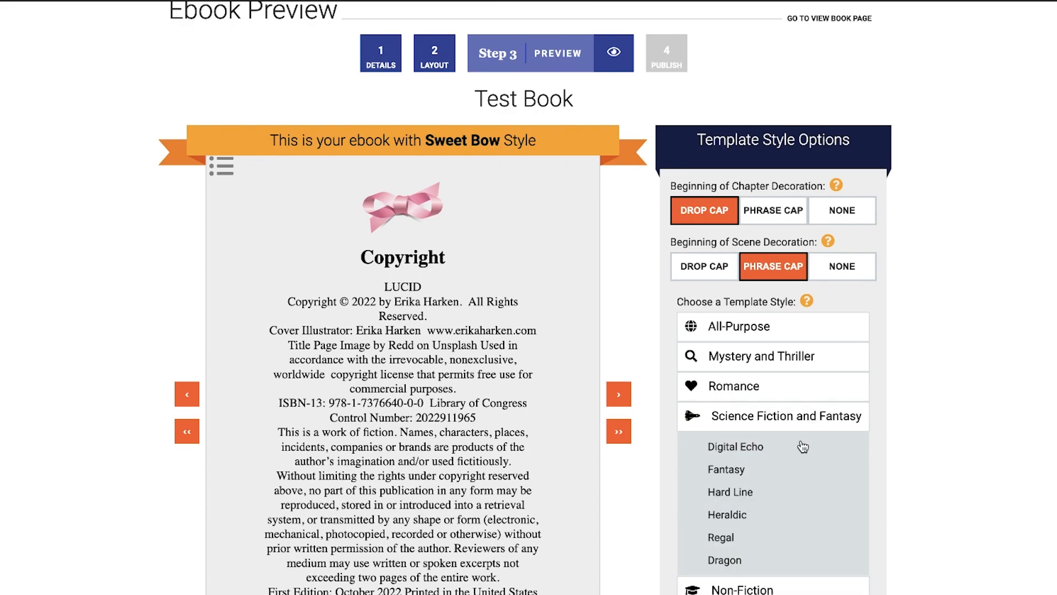
click(803, 447)
click(801, 477)
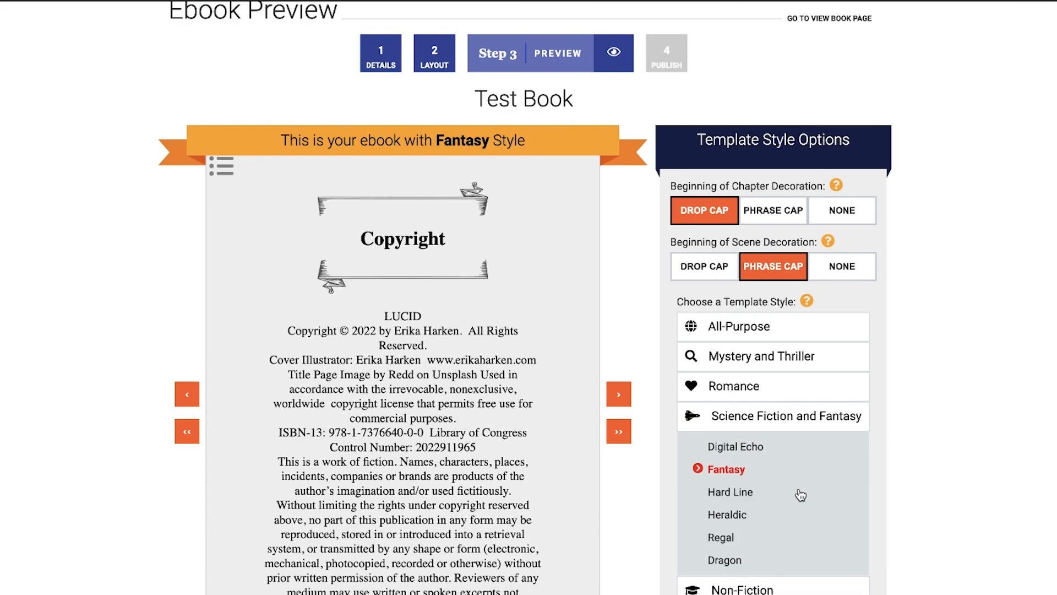
click(800, 498)
click(797, 518)
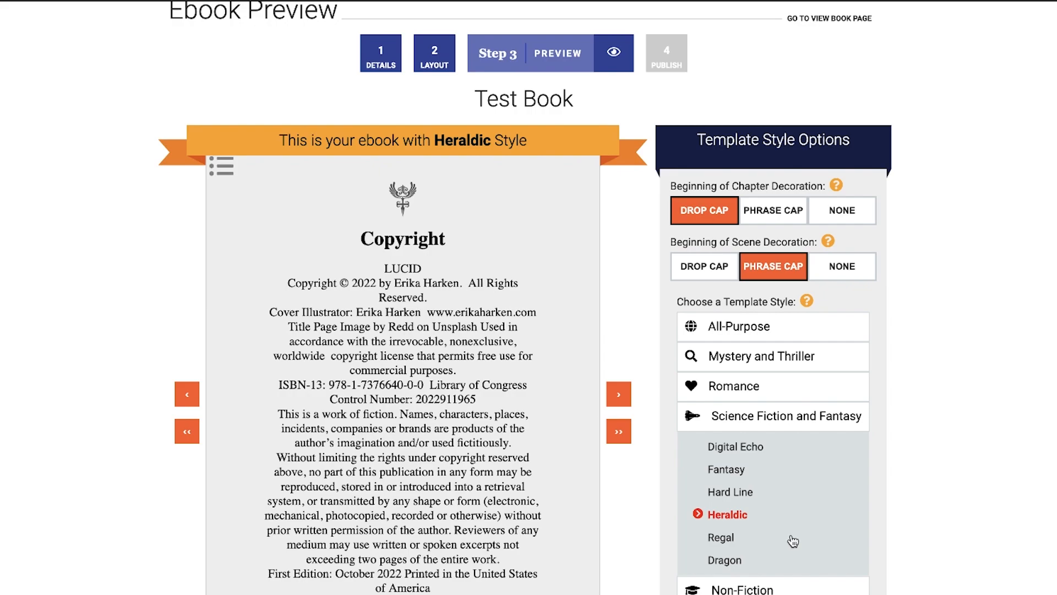
click(793, 539)
click(792, 565)
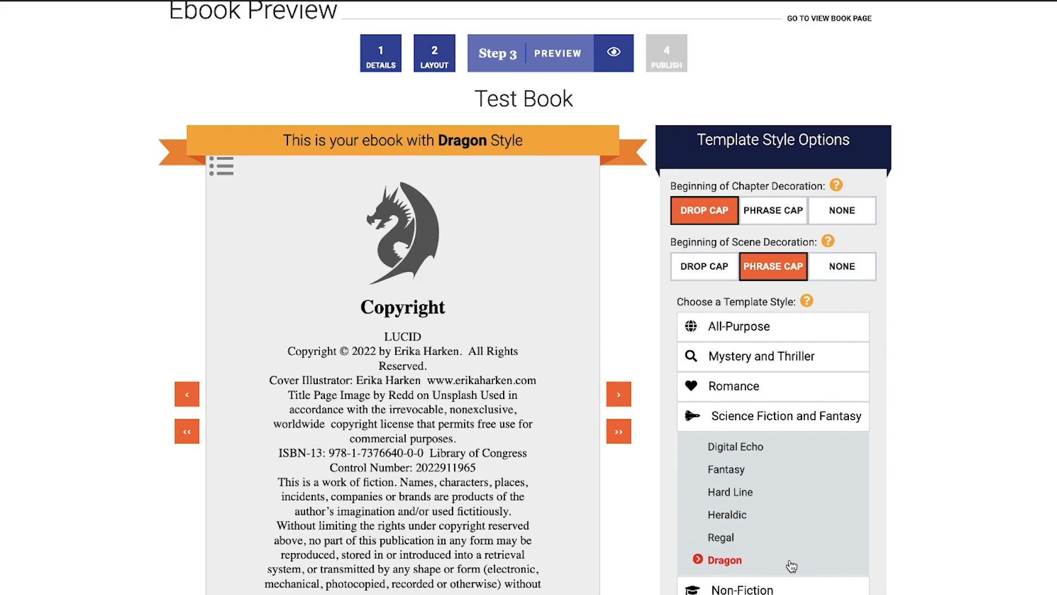
Try the Non-Fiction template styles D2D Block and Textbook on the ebook preview.
click(787, 589)
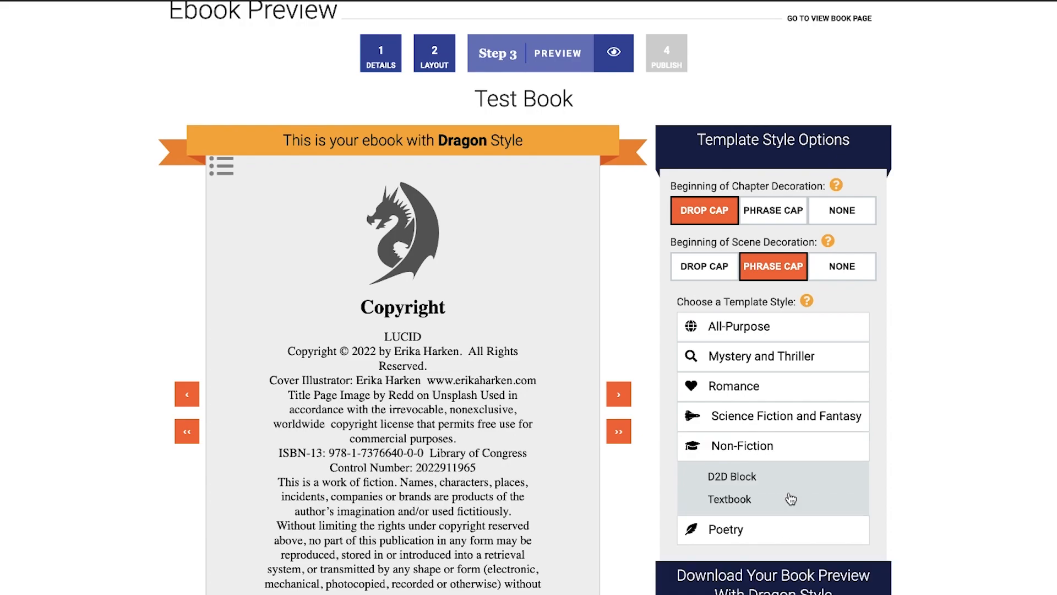
click(770, 477)
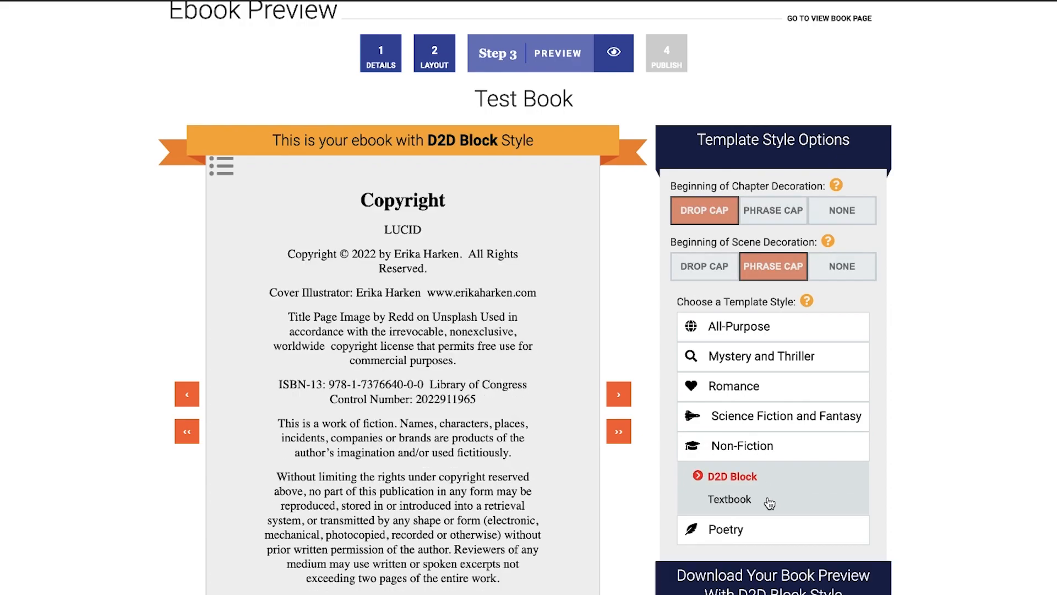
click(770, 501)
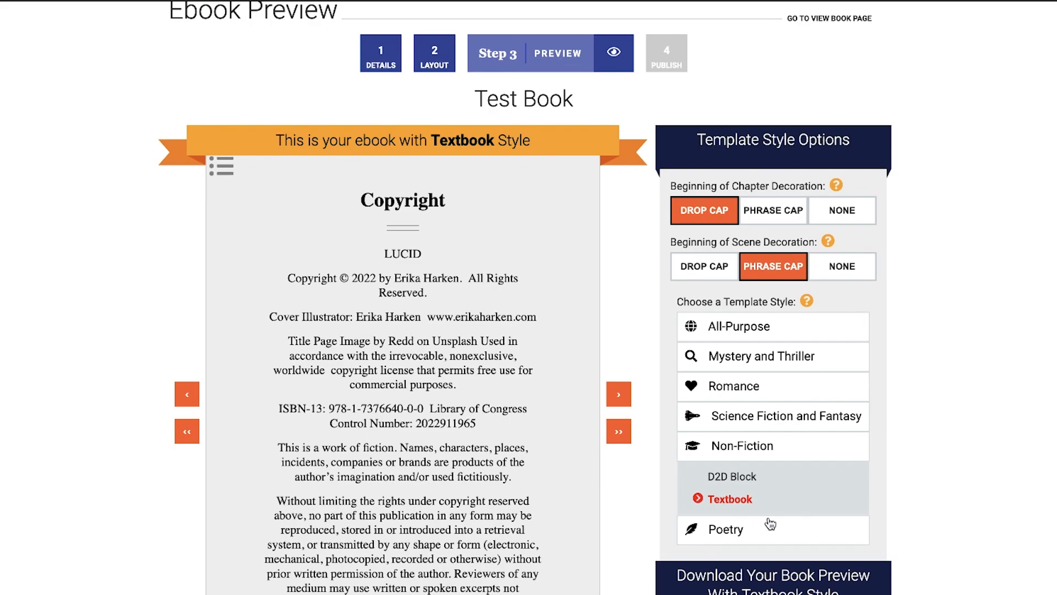
Try the Poetry template styles Simple, Maraschino, Minimal, Subtle Hearts and Modern Watercolor, ending with Wrought Iron applied to the ebook.
click(769, 529)
click(779, 511)
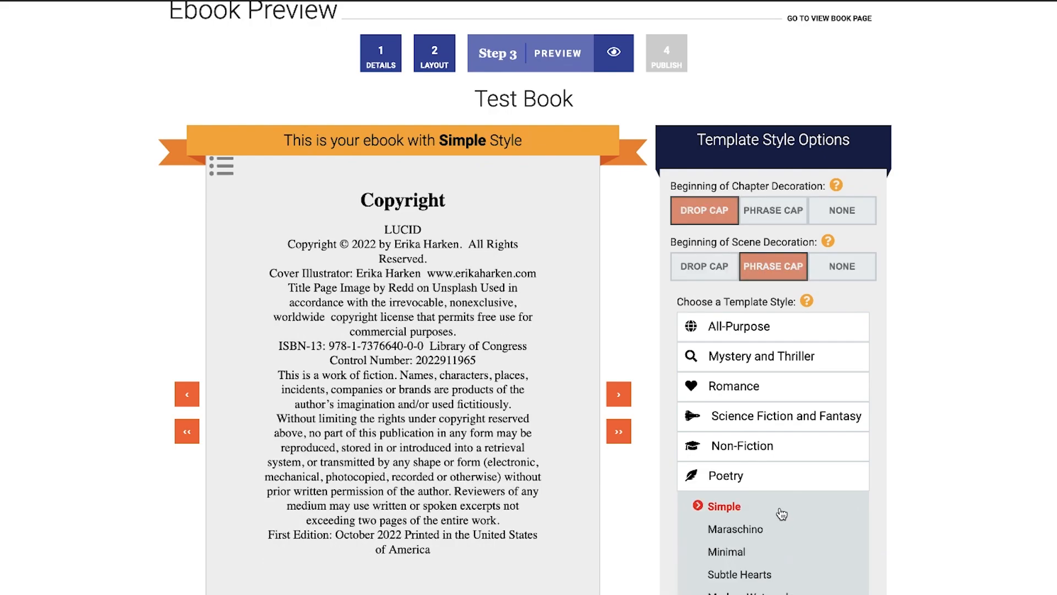
click(782, 532)
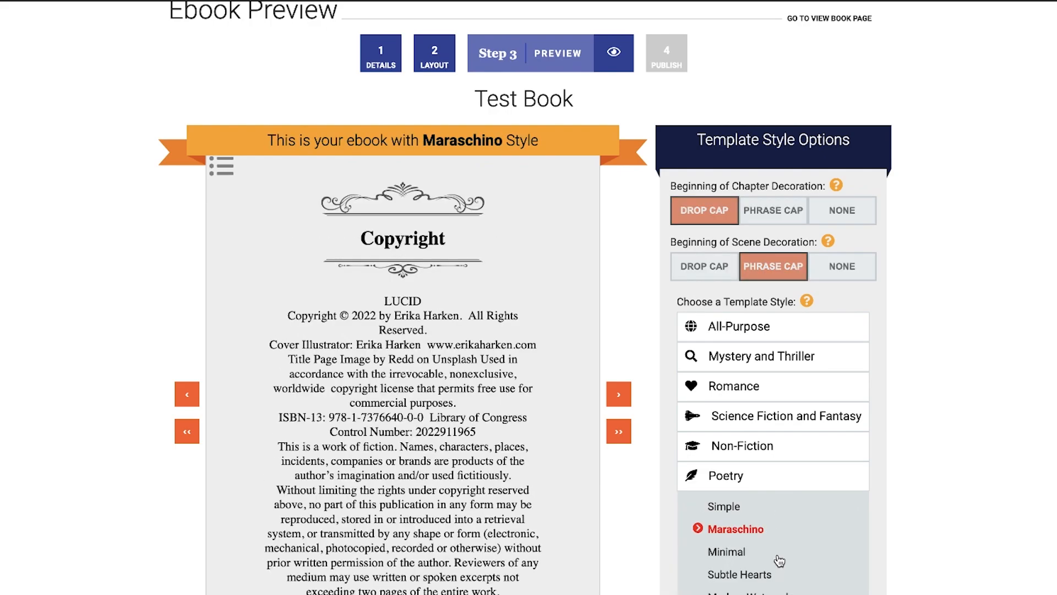
click(779, 561)
click(788, 574)
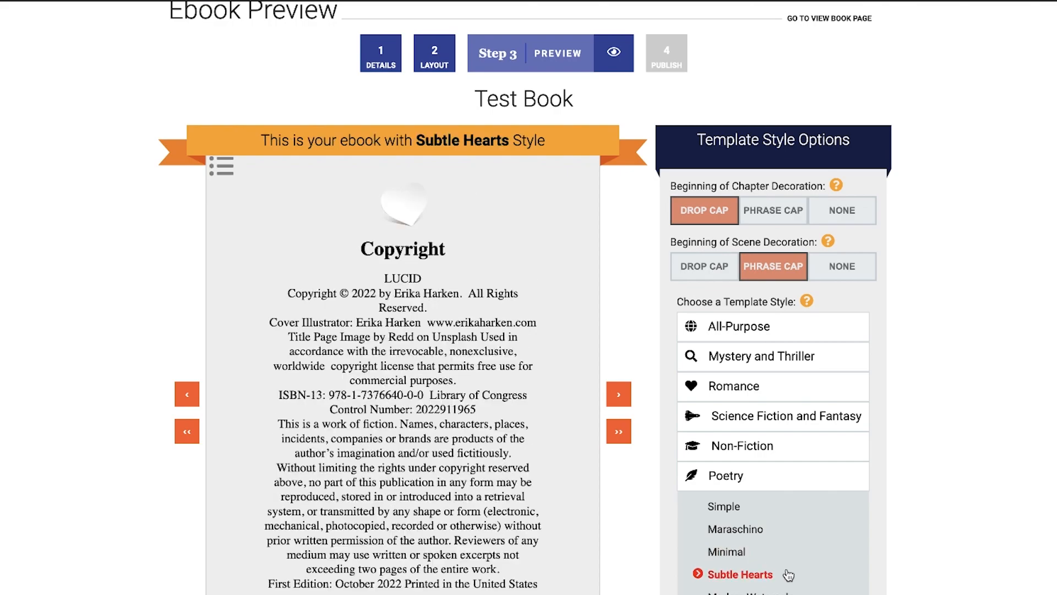
click(793, 592)
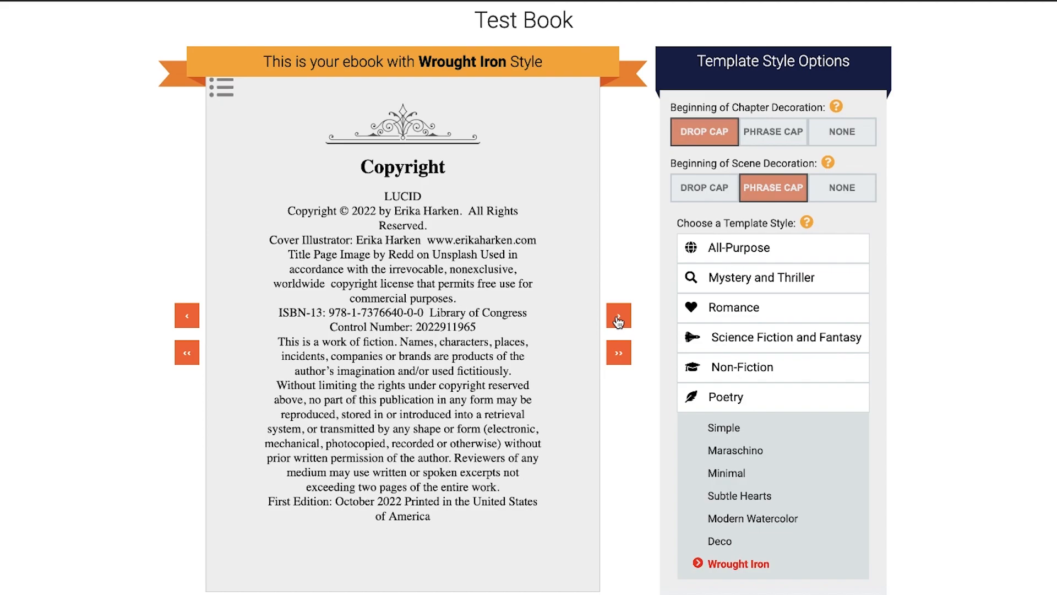
Page forward through the ebook preview from the copyright page to examine the chapter headings, body text and scene breaks.
click(618, 317)
click(618, 316)
click(618, 316)
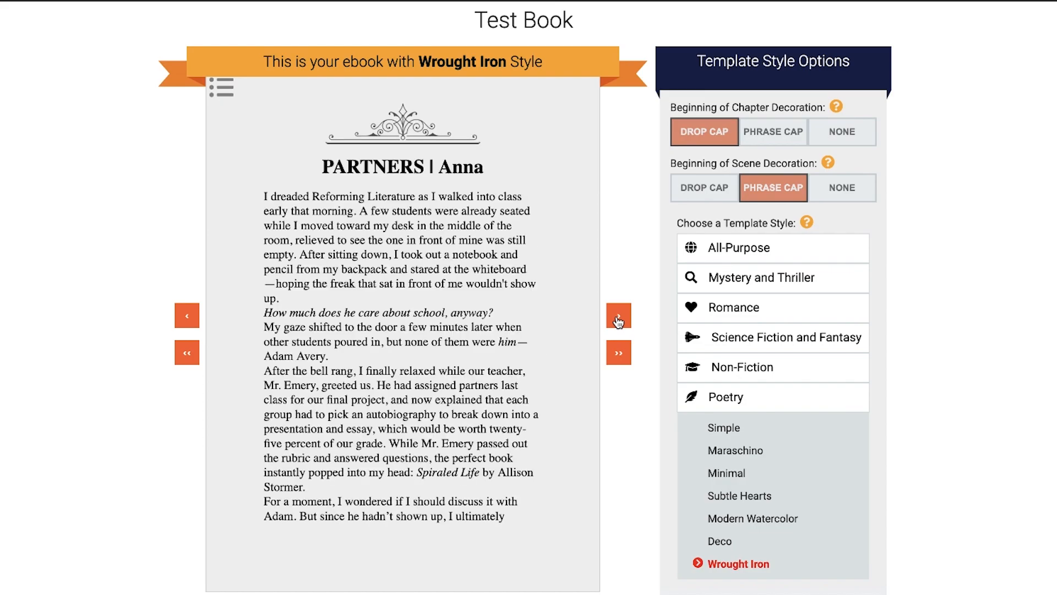
click(619, 317)
click(619, 316)
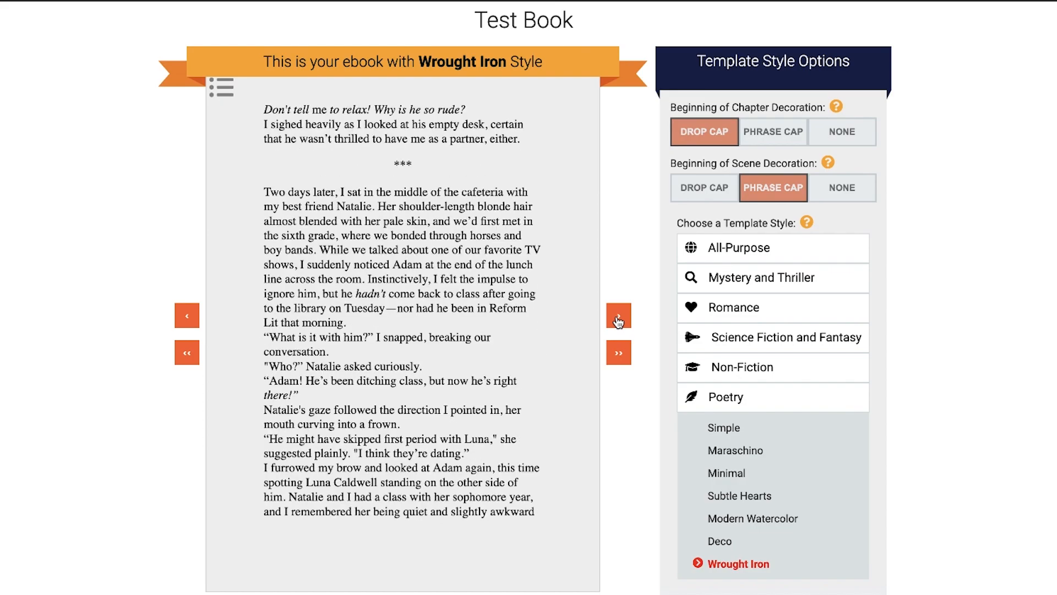
click(618, 318)
click(618, 319)
click(618, 319)
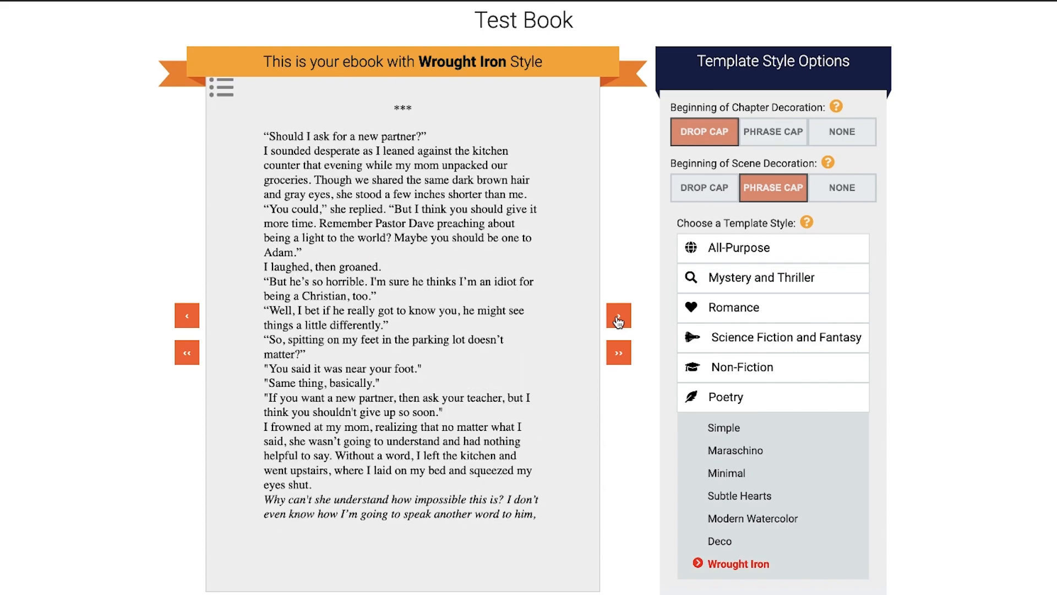